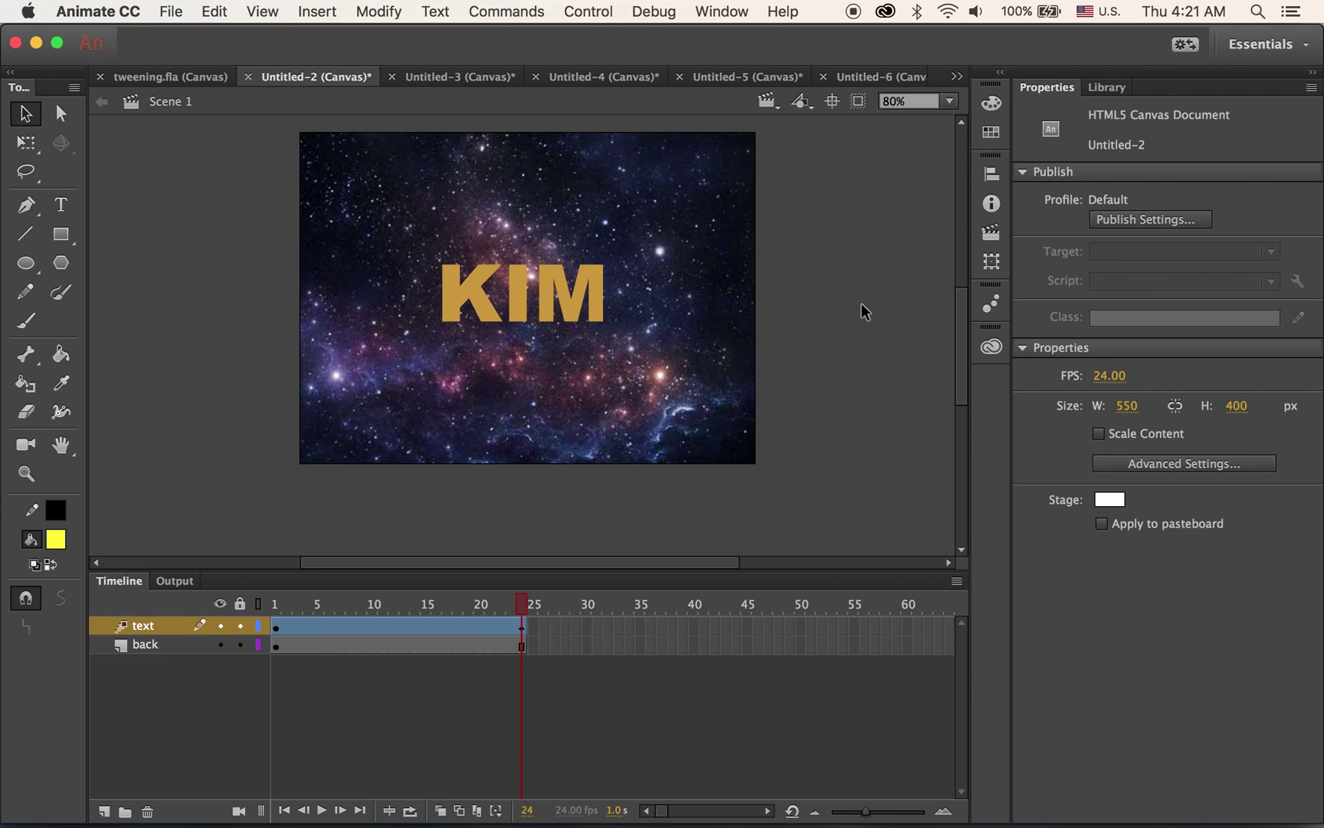
After previewing the finished KIM animation, create a new 550×400 px, 24 fps HTML5 Canvas document.
key(Return)
key(Return)
key(Return)
key(Return)
key(super+n)
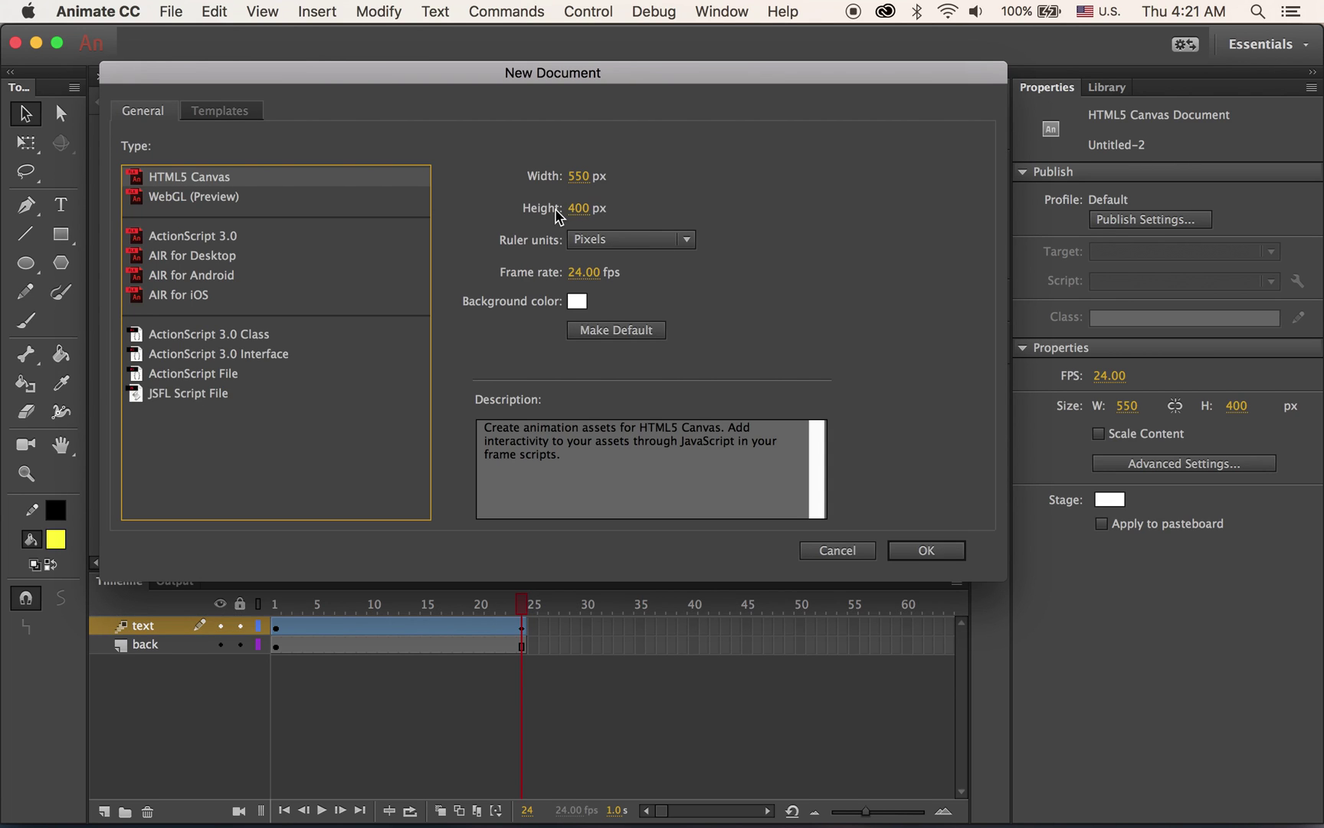
click(929, 550)
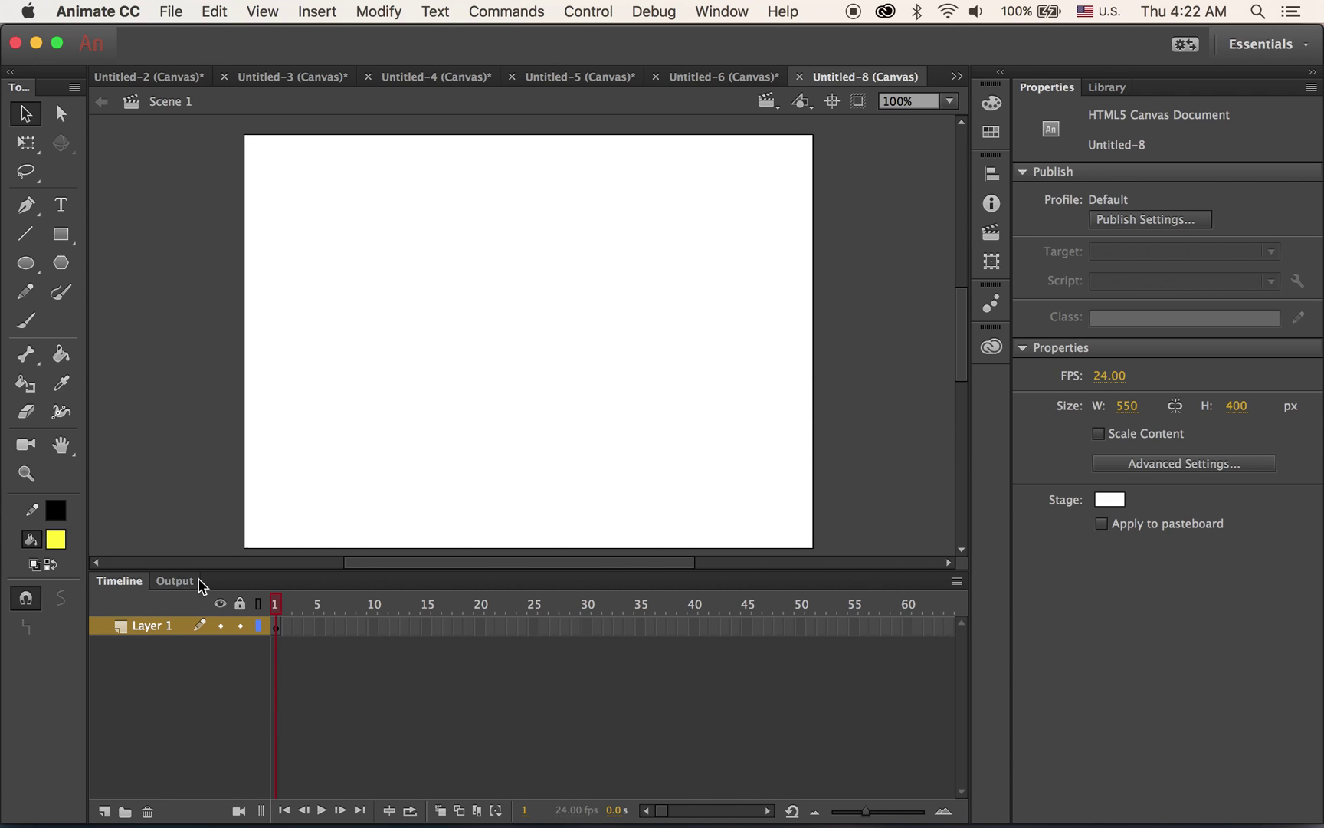
click(153, 627)
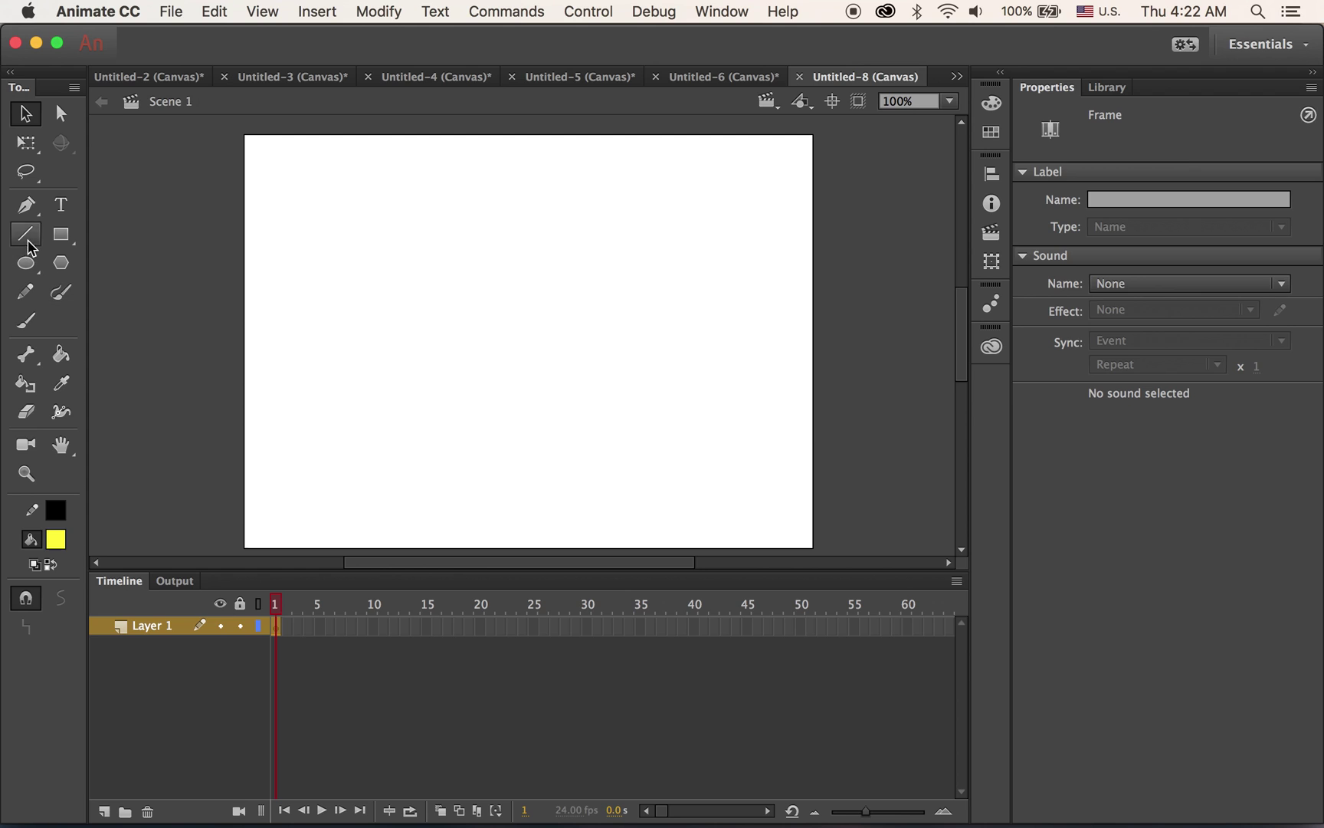
Type KIM on the stage with the Text tool and fill it golden yellow #FFCC00.
click(61, 205)
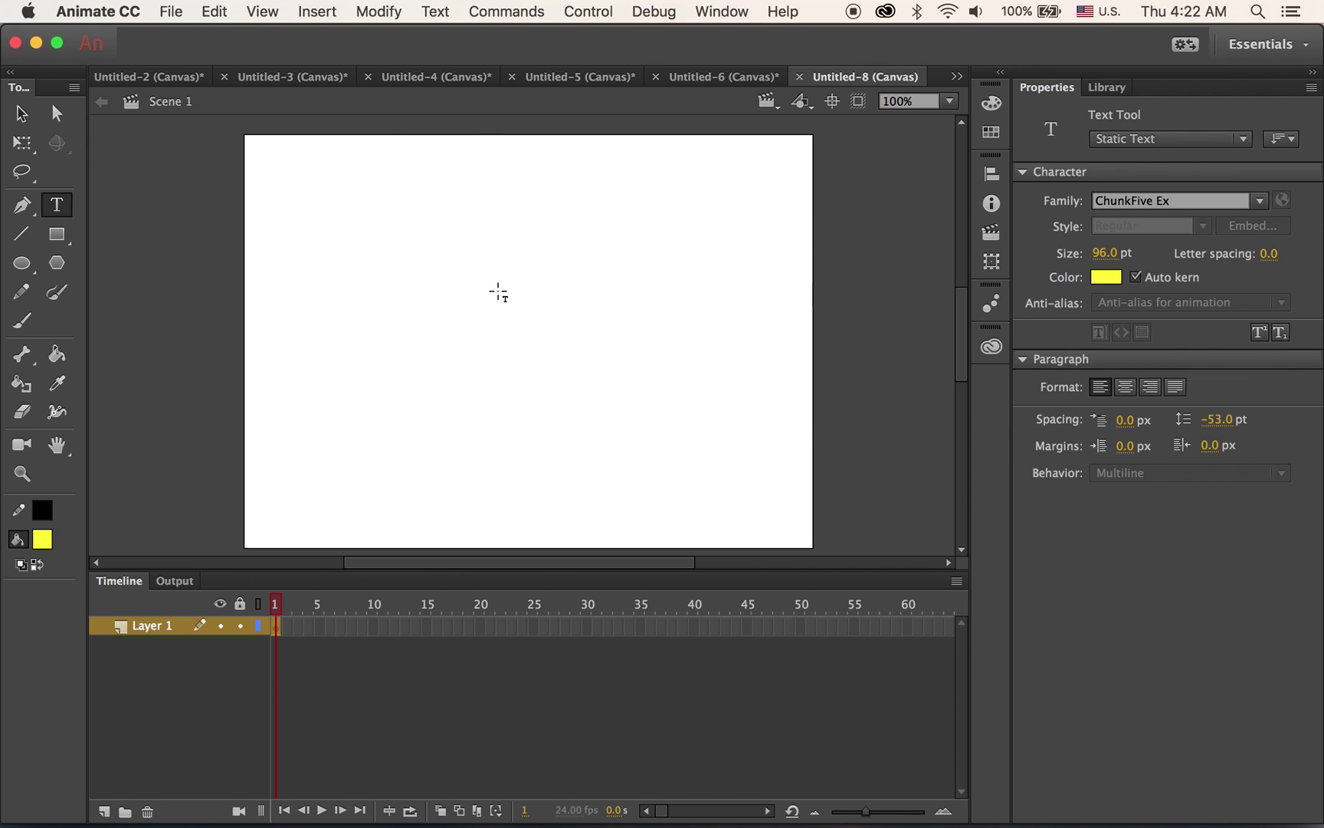
click(437, 342)
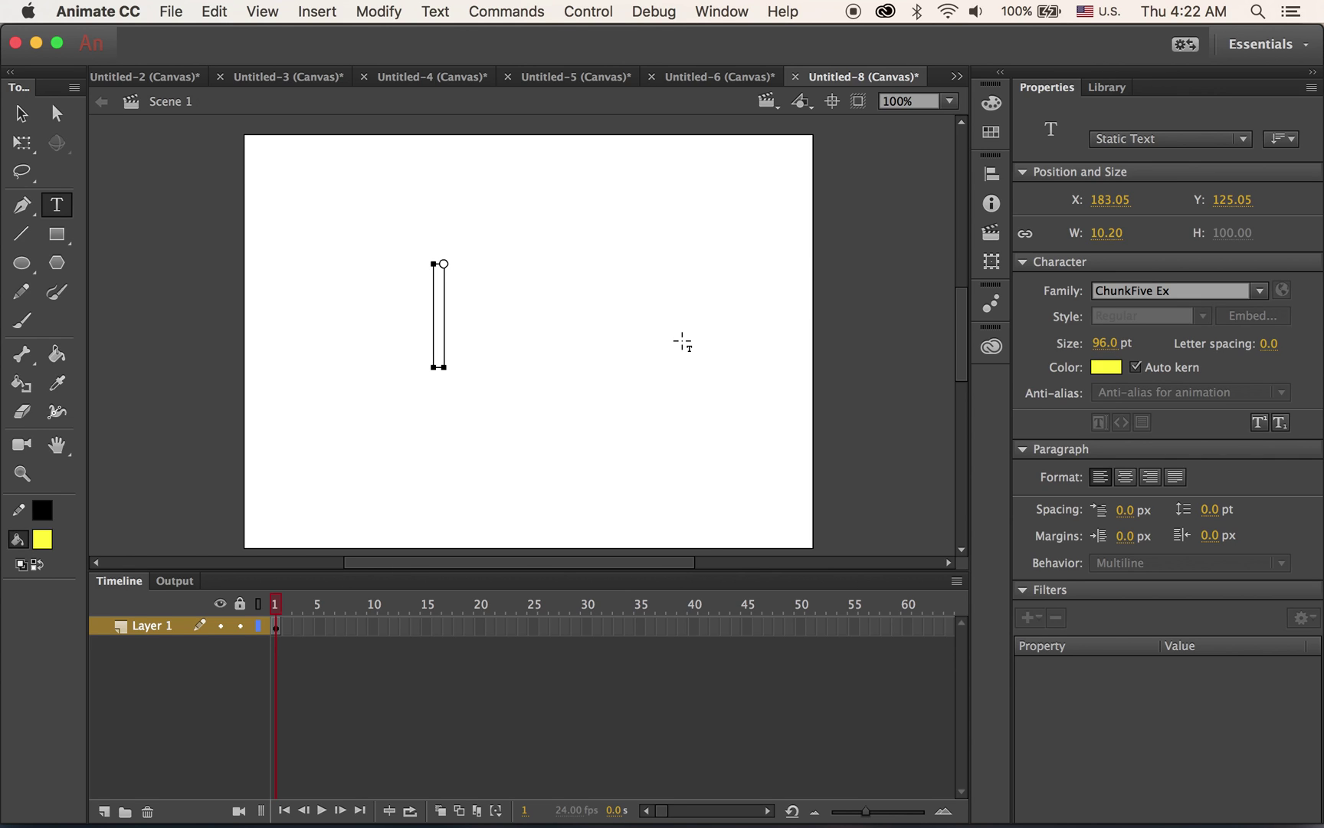
text(KIM)
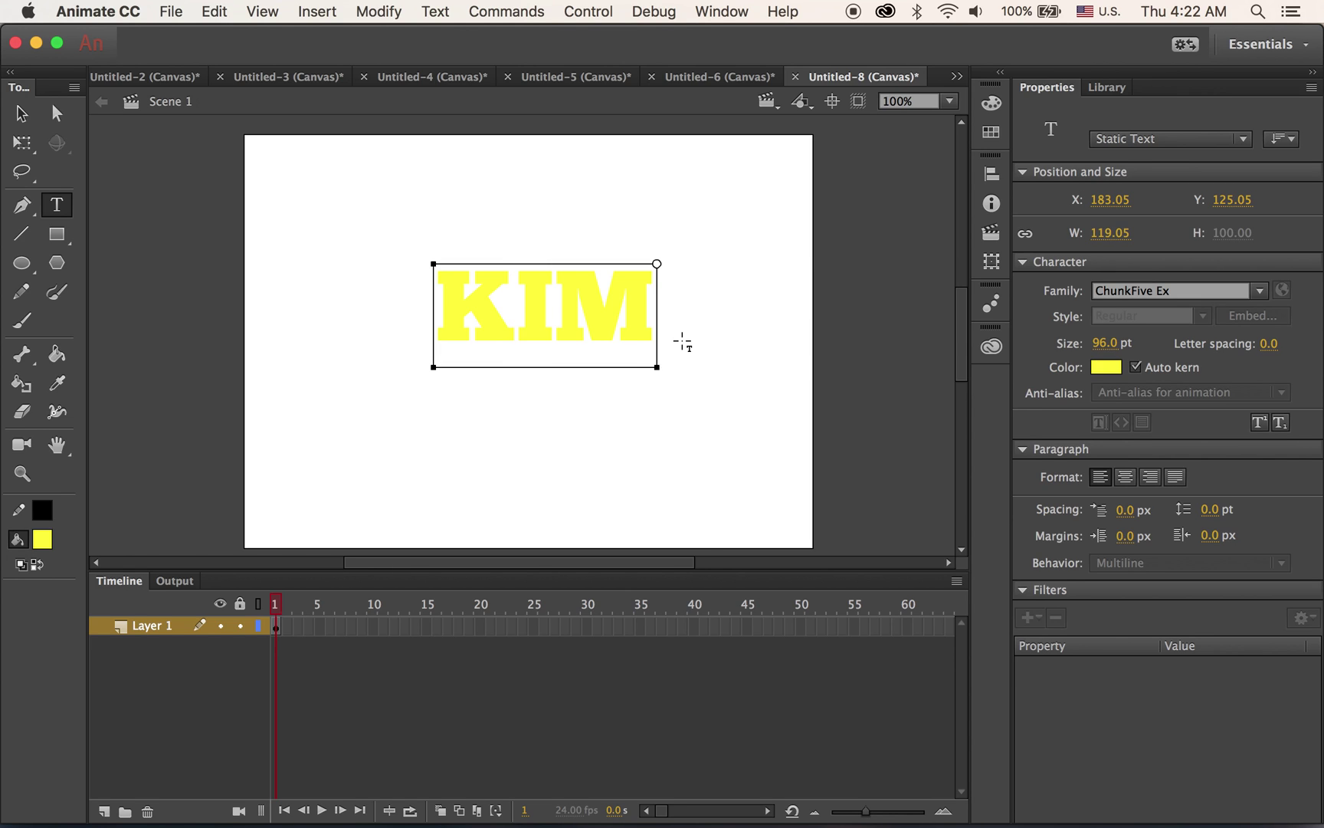
click(21, 113)
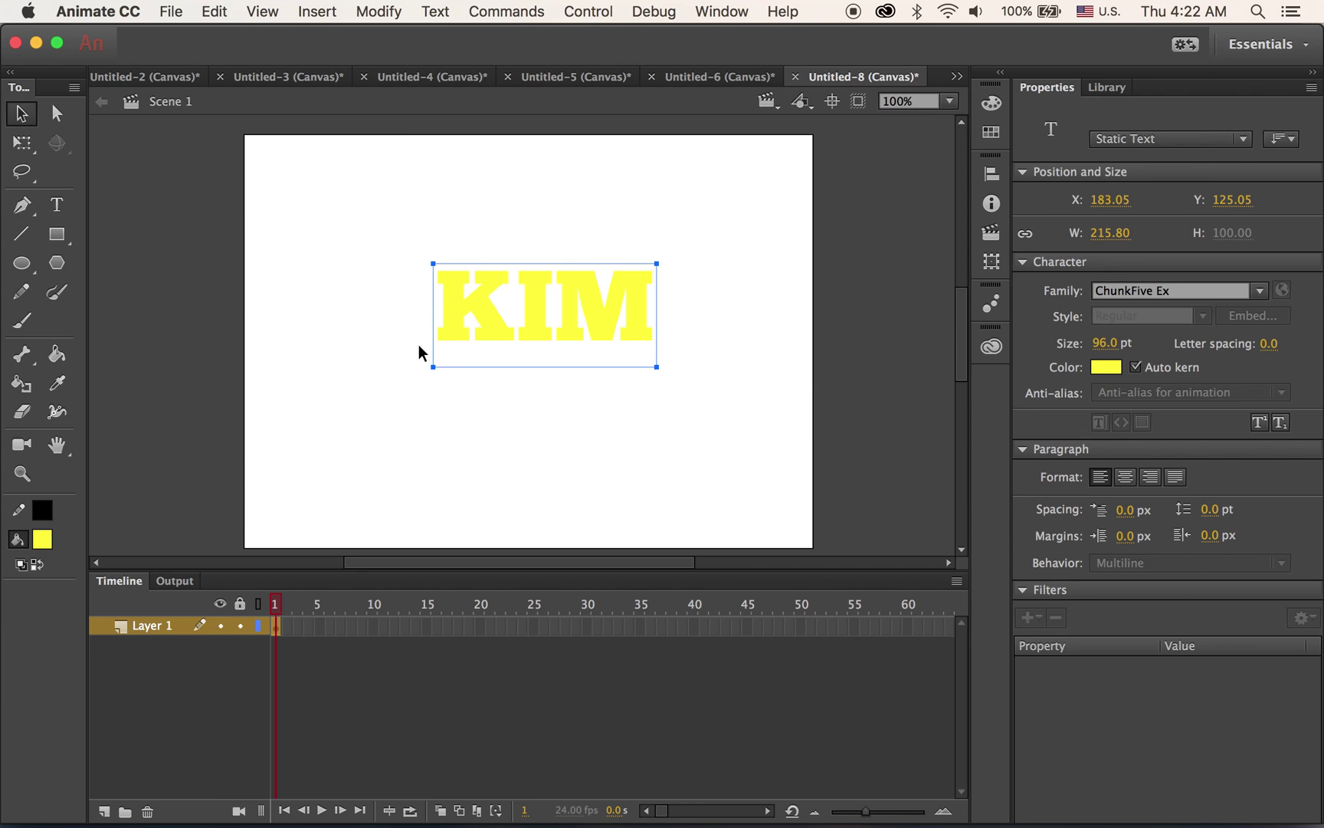
click(56, 538)
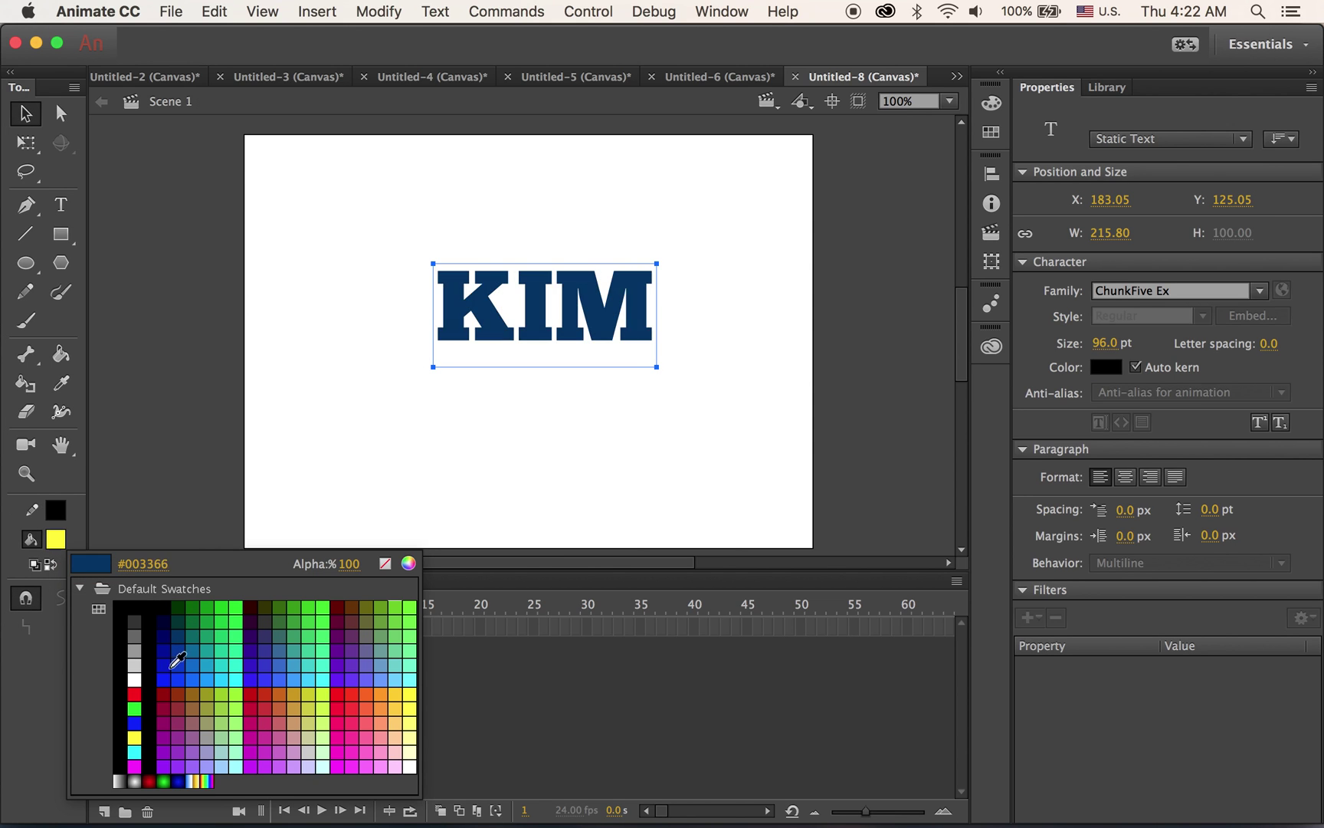
click(397, 698)
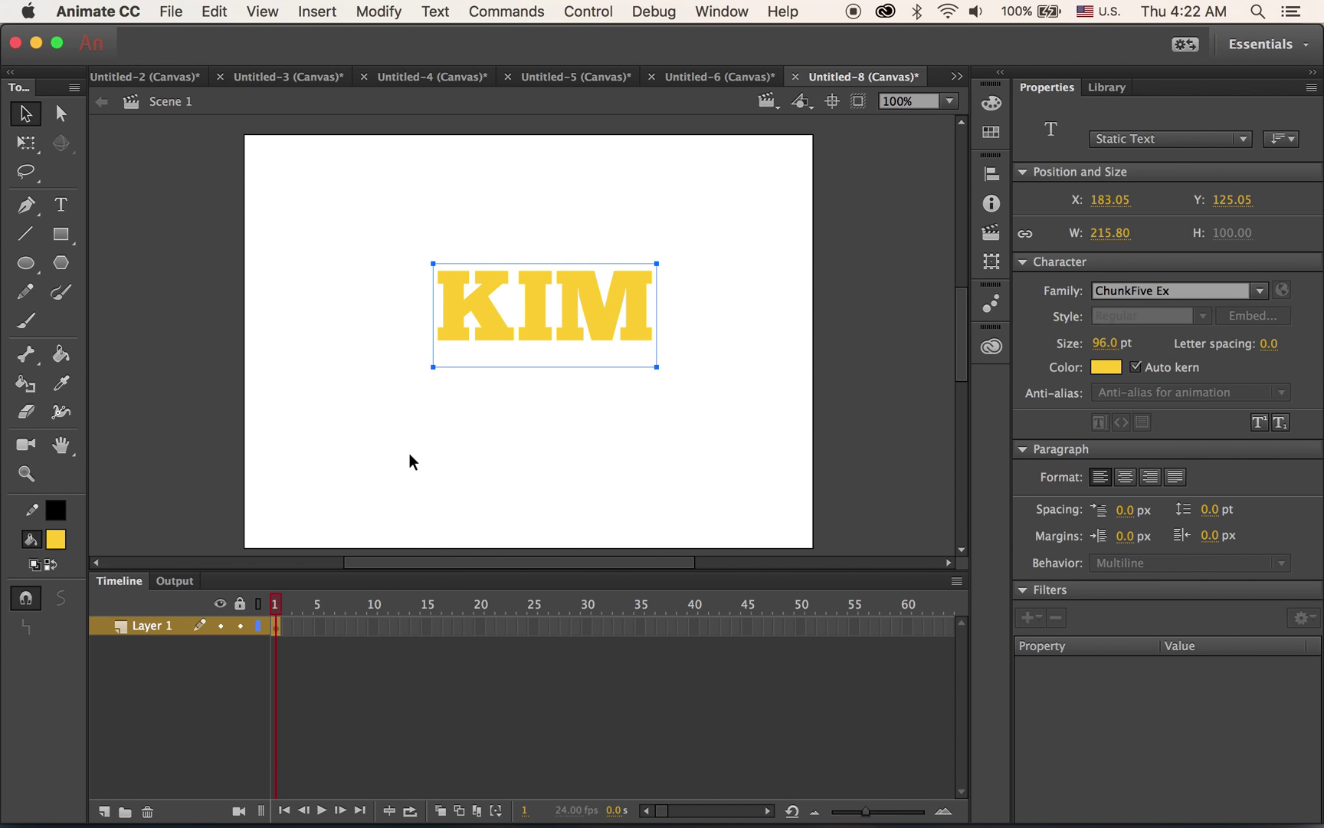
Move KIM down to the centre of the stage and leave it selected.
drag(495, 328, 482, 356)
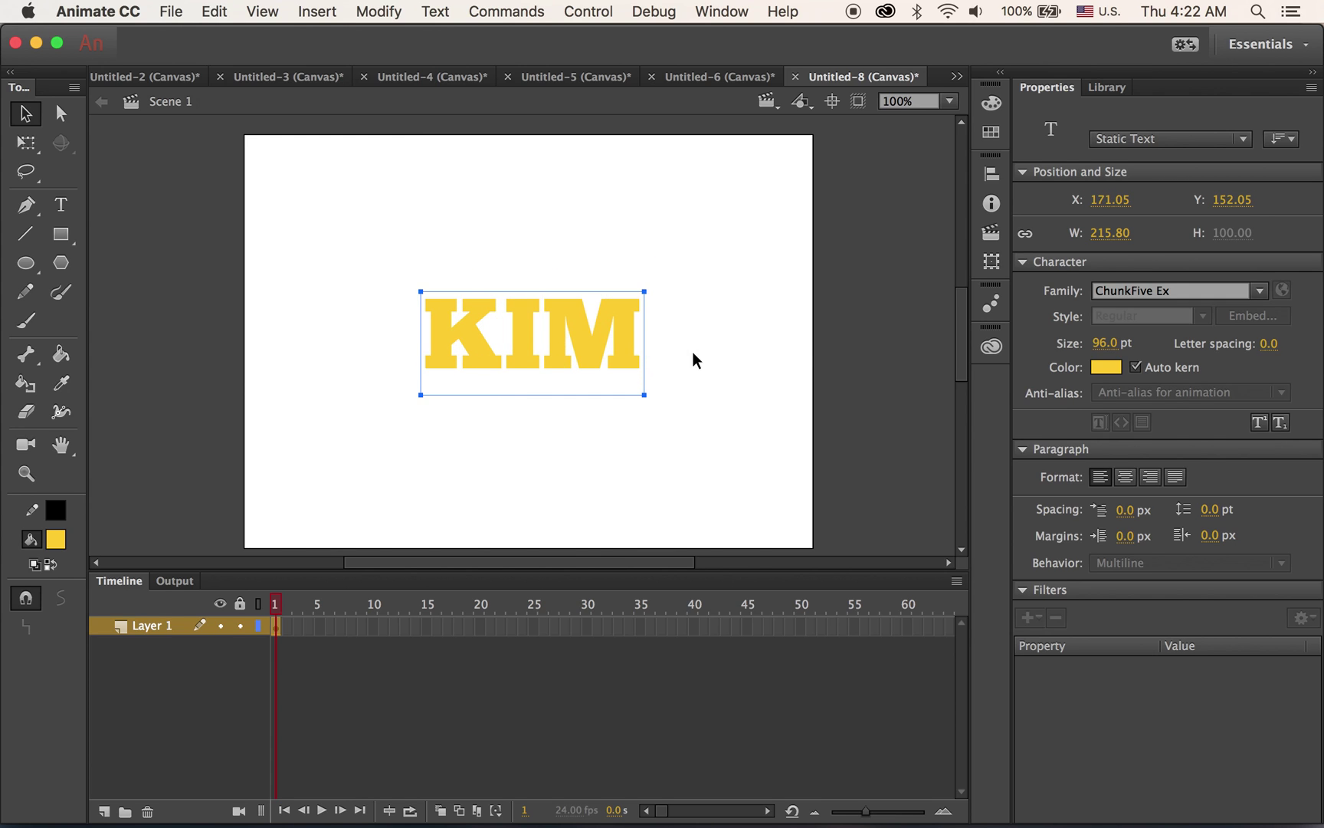
click(693, 354)
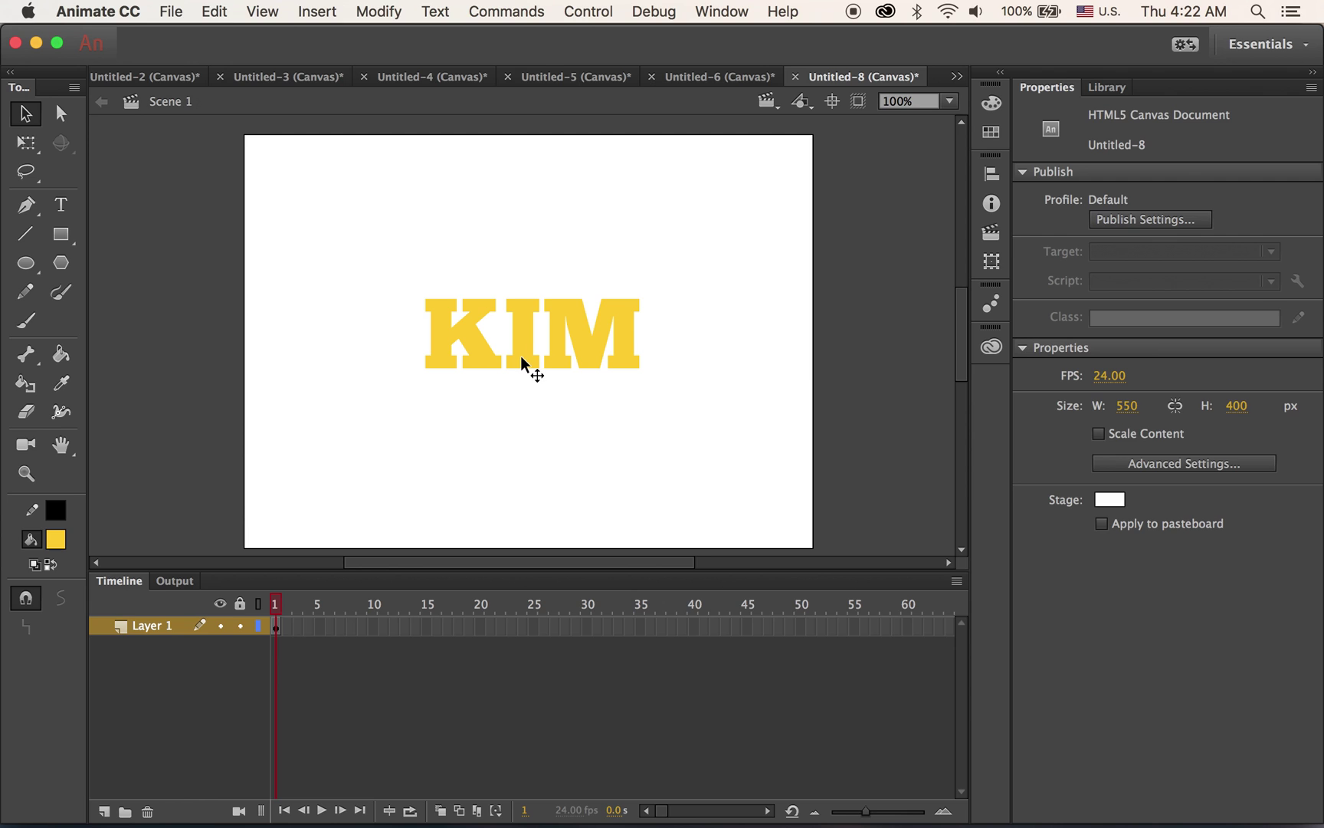
click(520, 356)
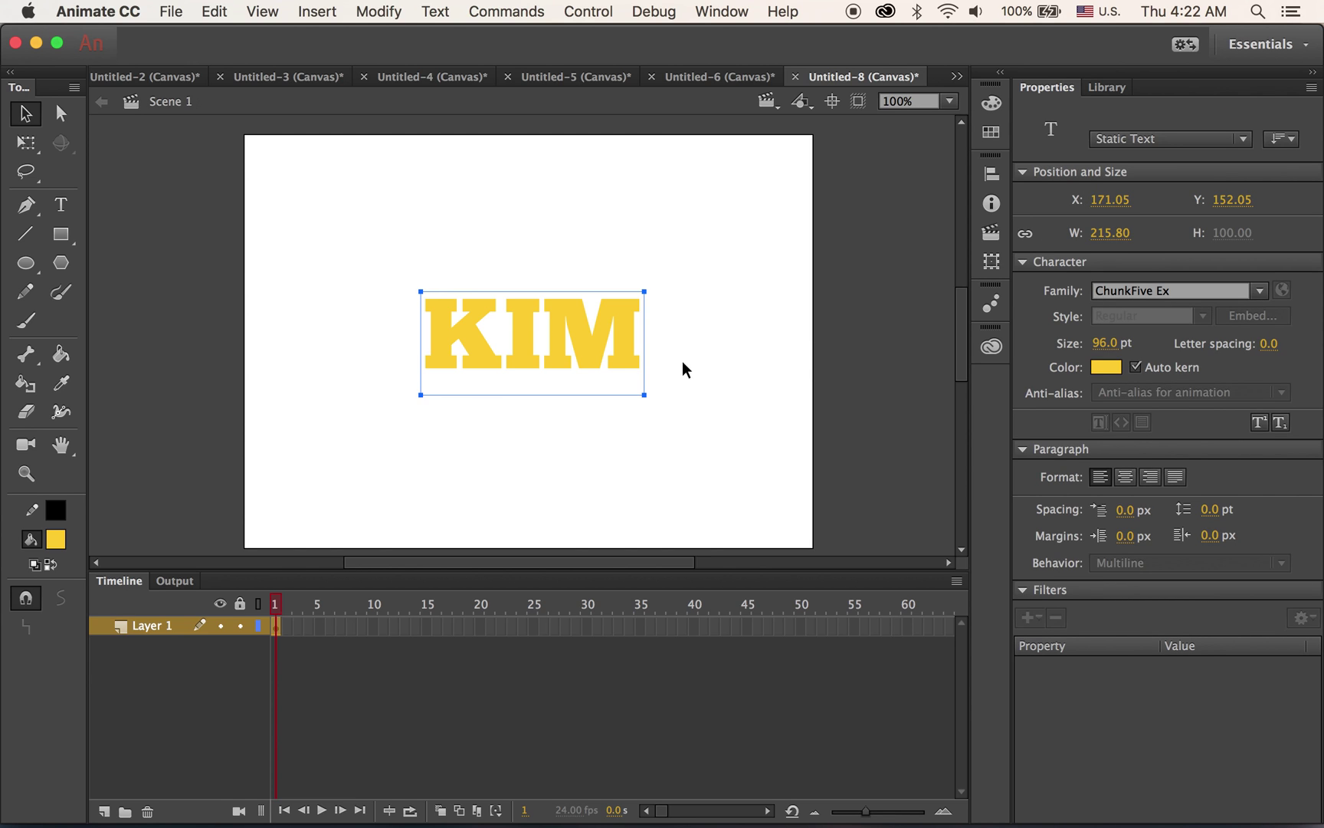
click(689, 347)
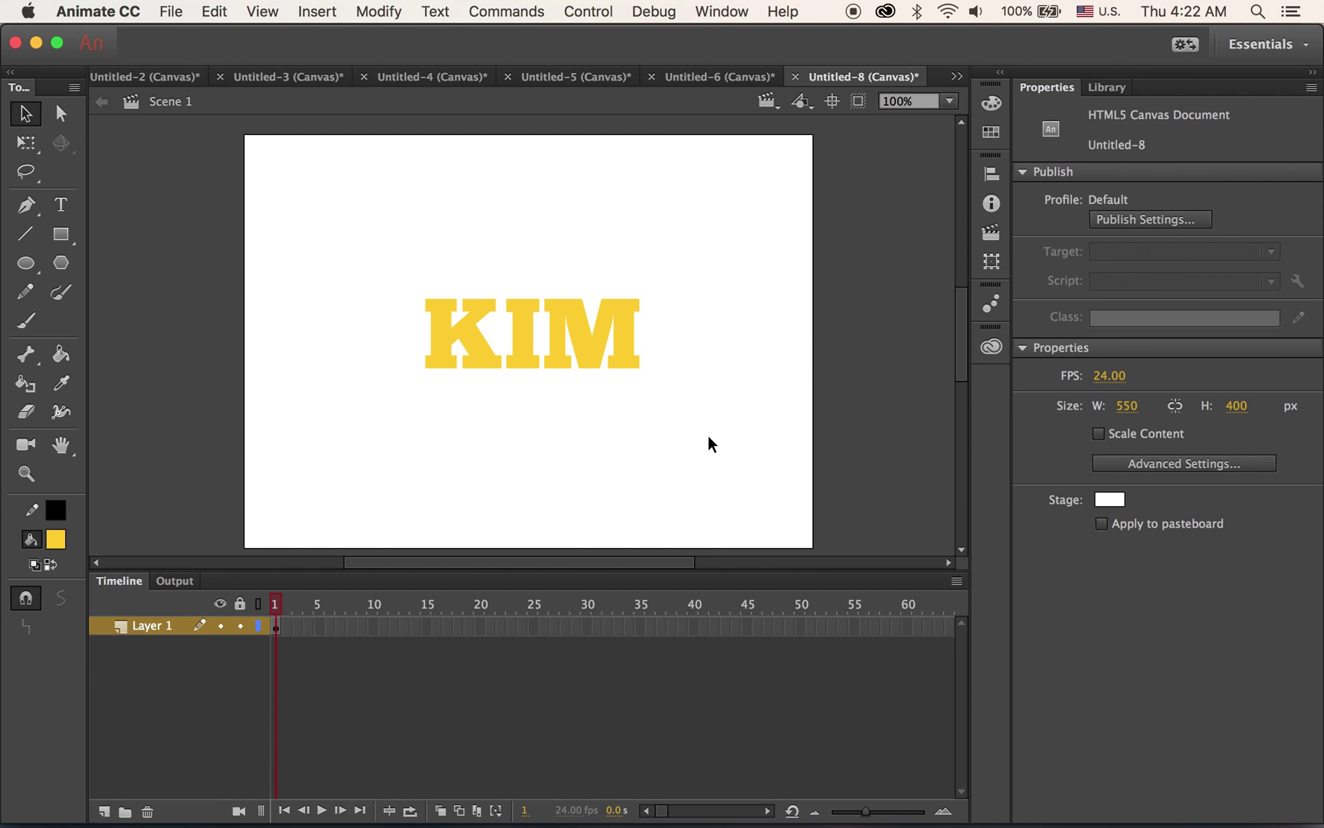
click(590, 357)
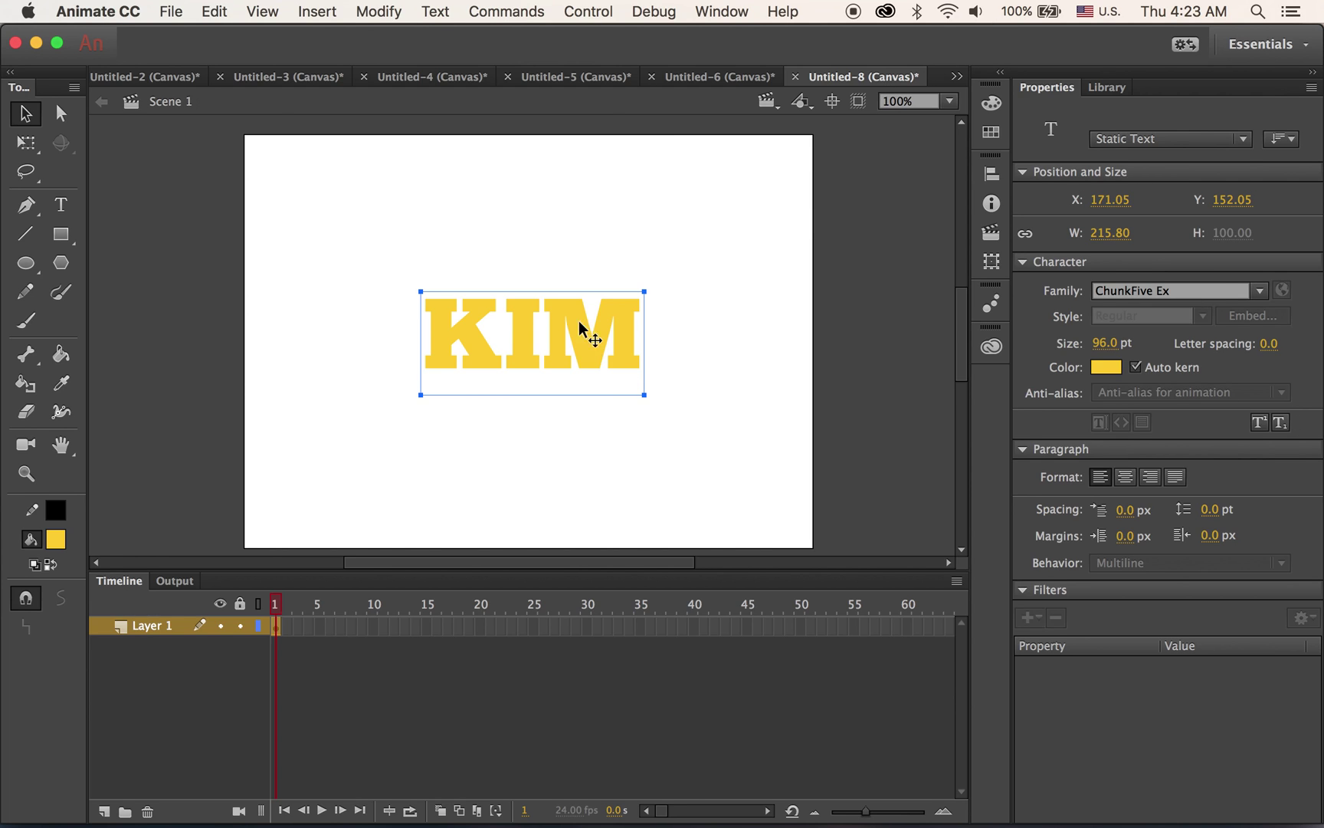
Open the Modify menu with the KIM text selected.
click(381, 12)
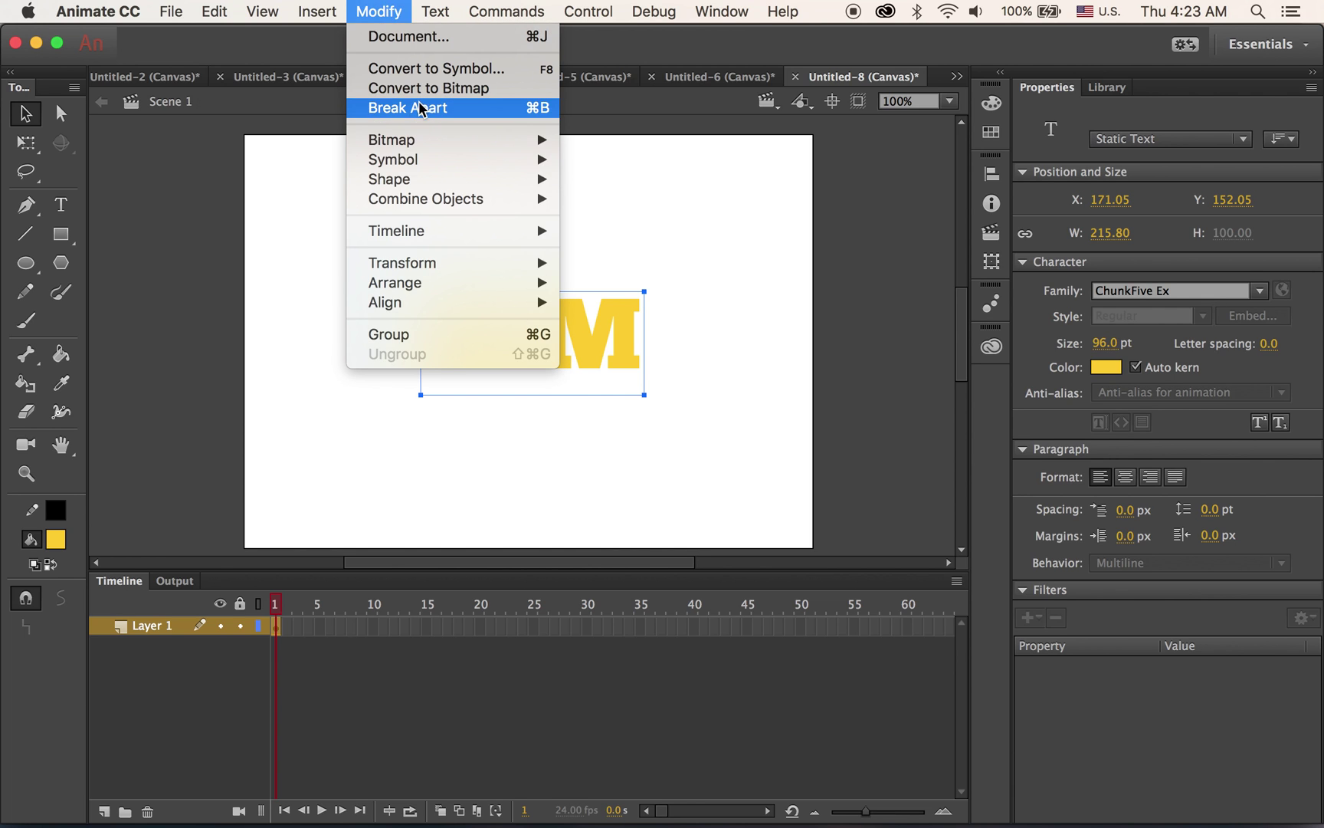
Apply Break Apart twice to turn KIM into yellow shapes, then marquee-select all of them.
click(422, 108)
click(394, 10)
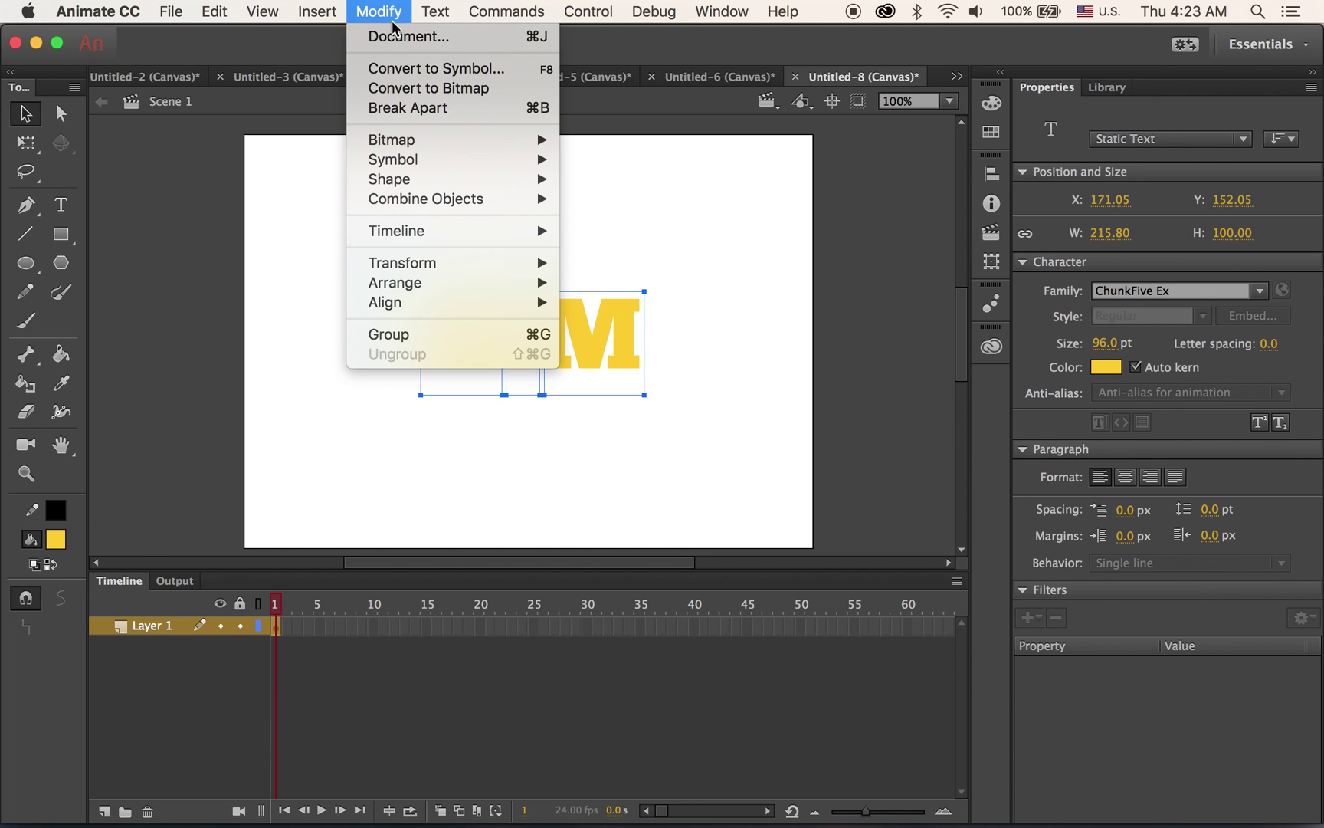
click(424, 109)
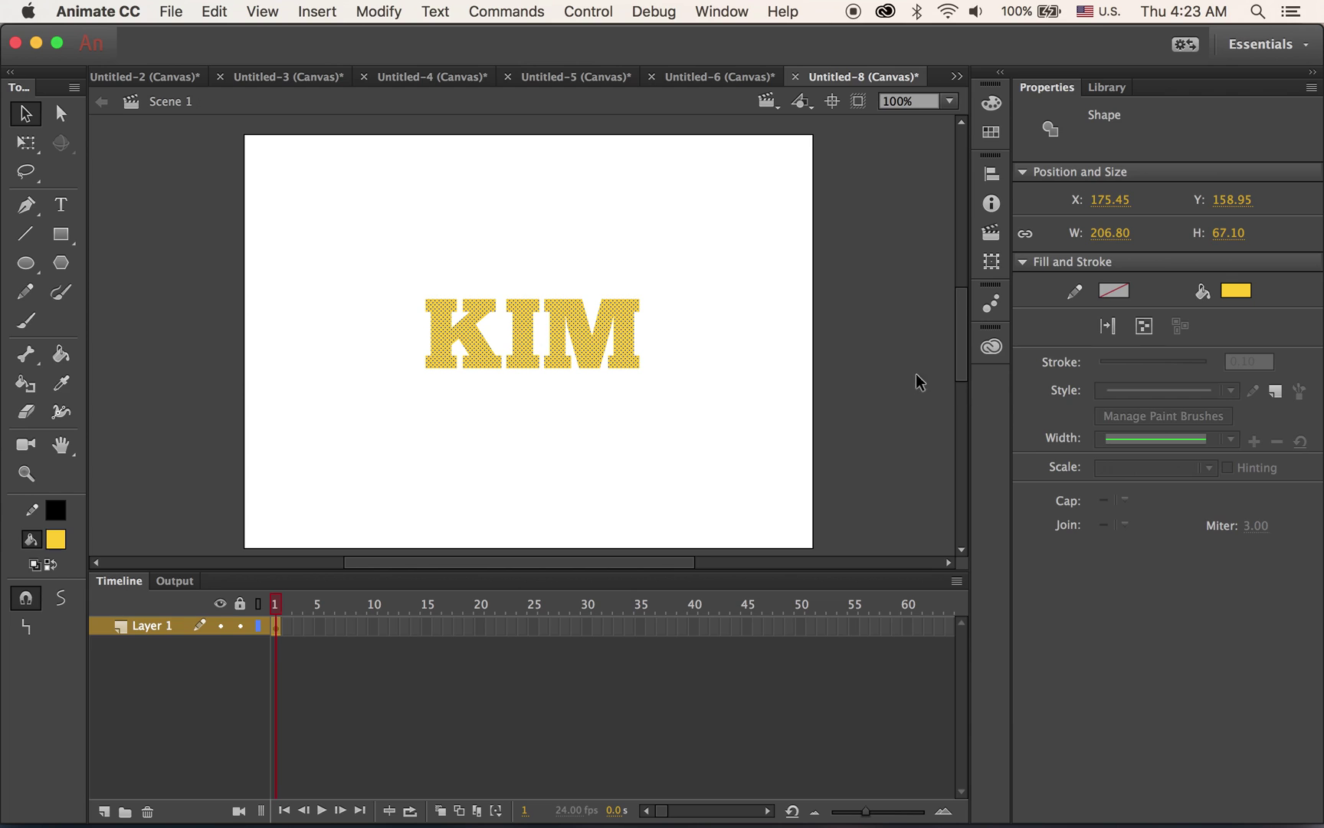
click(728, 354)
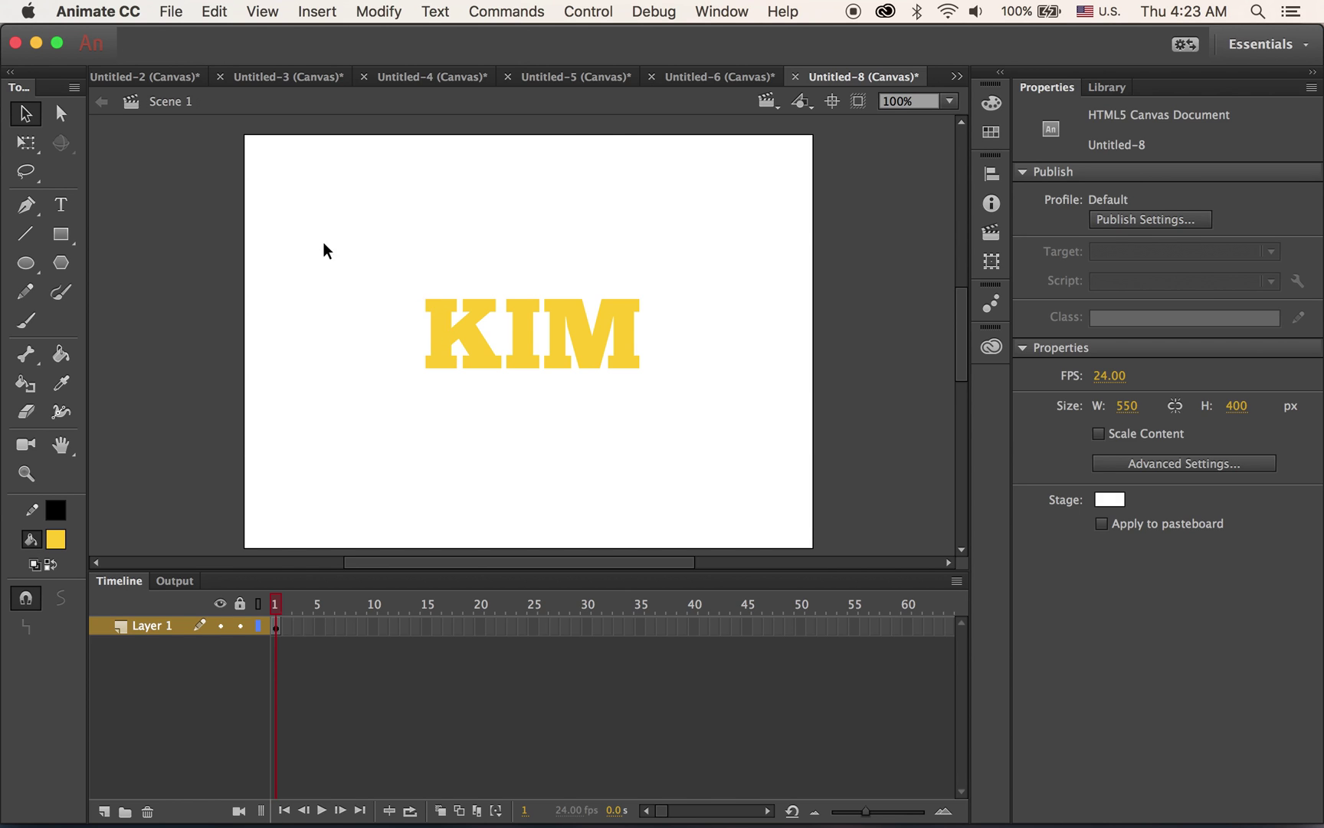
drag(324, 242, 837, 543)
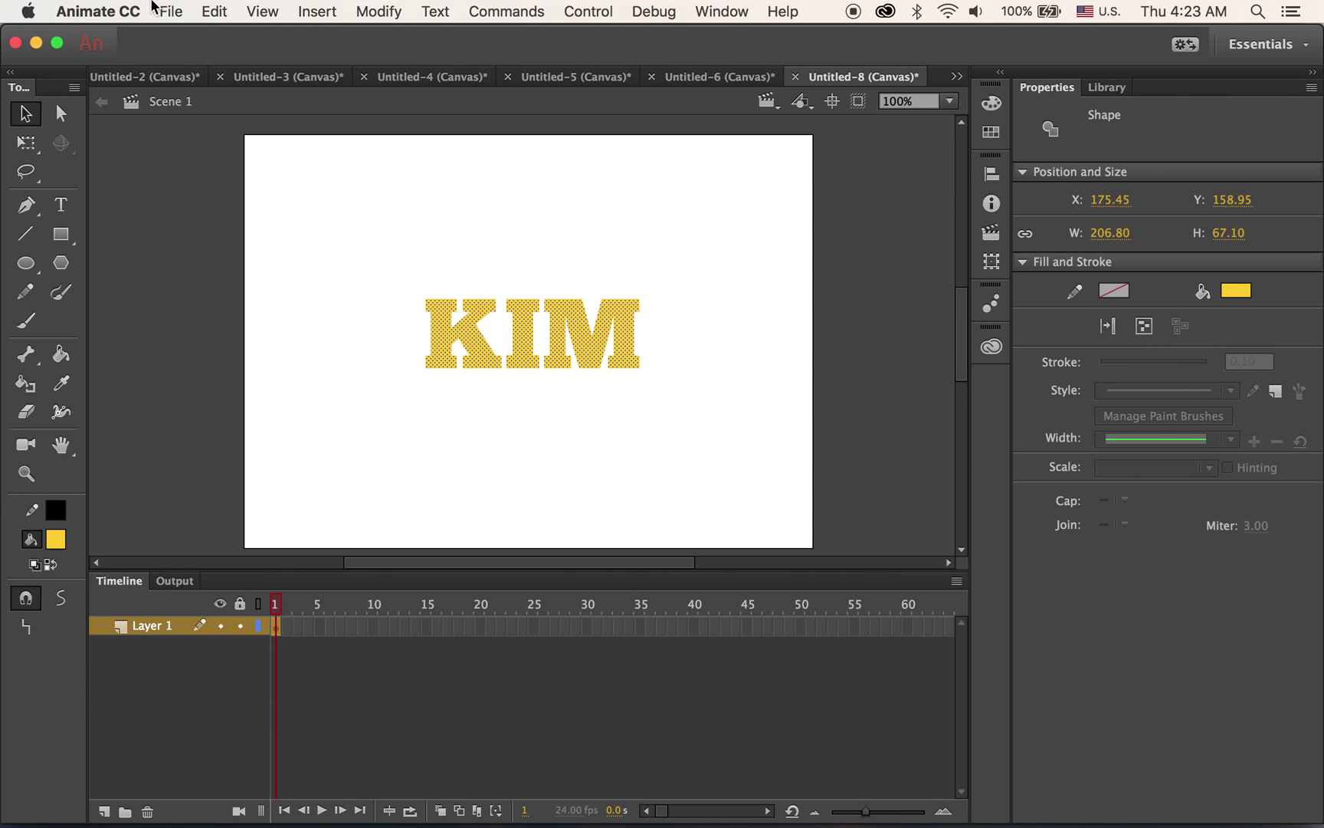
Apply a motion tween to KIM, add a keyframe at frame 24, and return to frame 1.
click(317, 11)
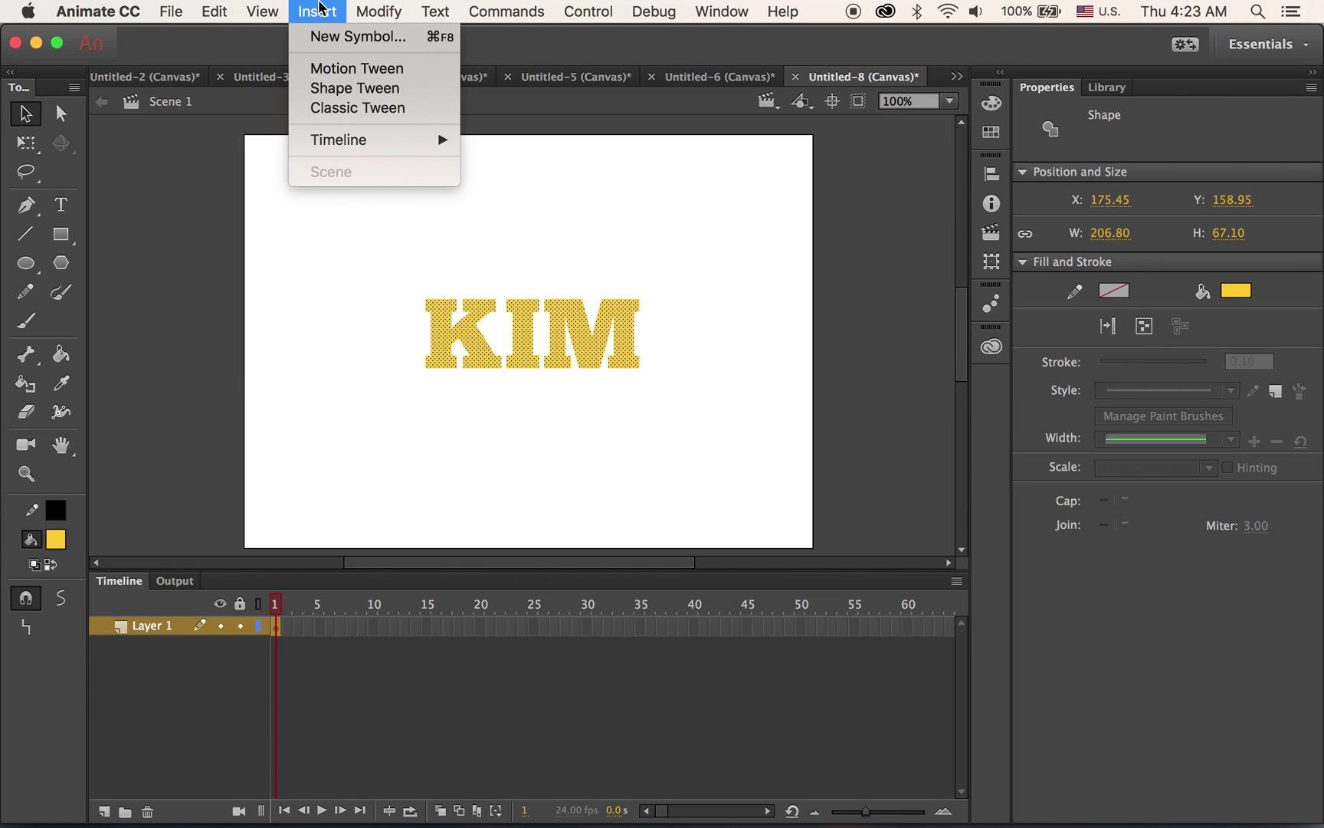
click(366, 66)
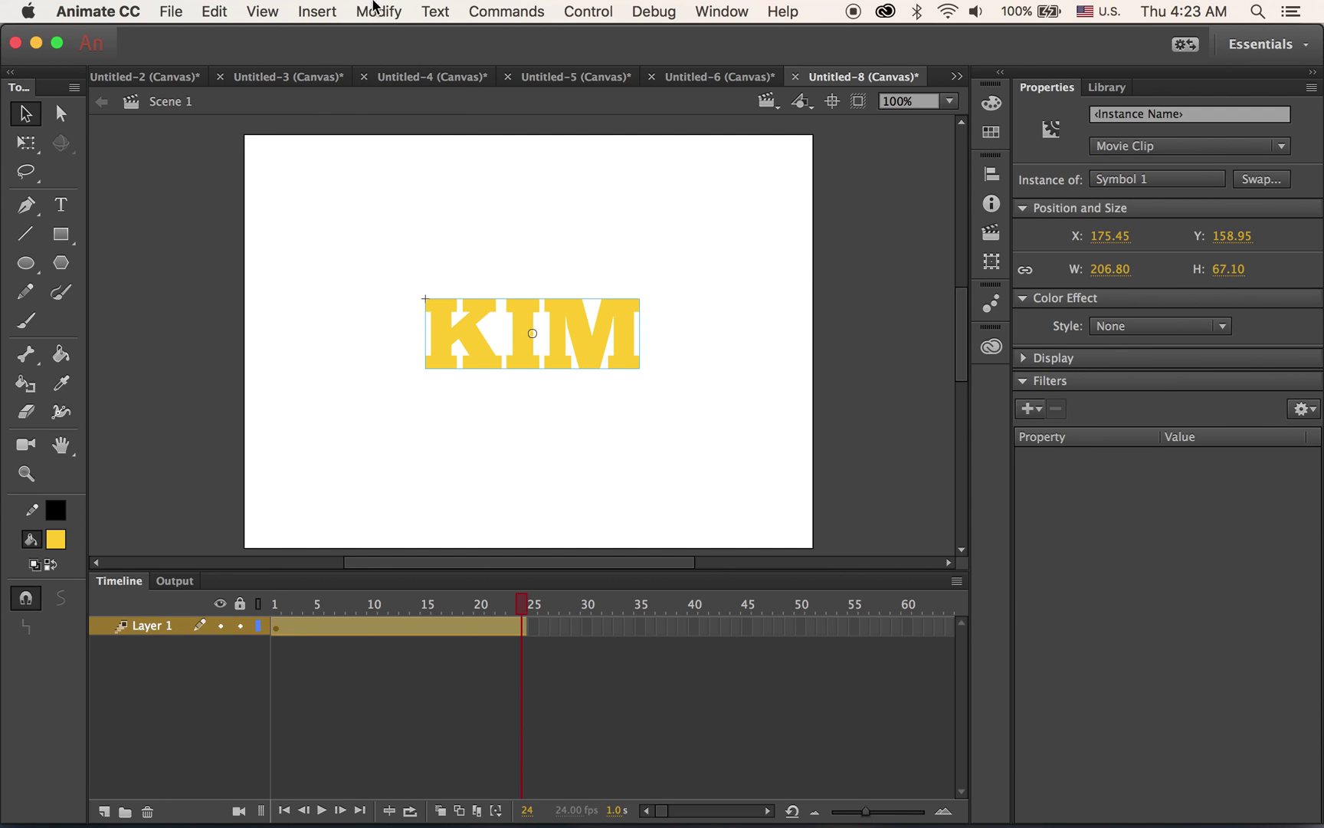
click(317, 11)
mouse_move(364, 134)
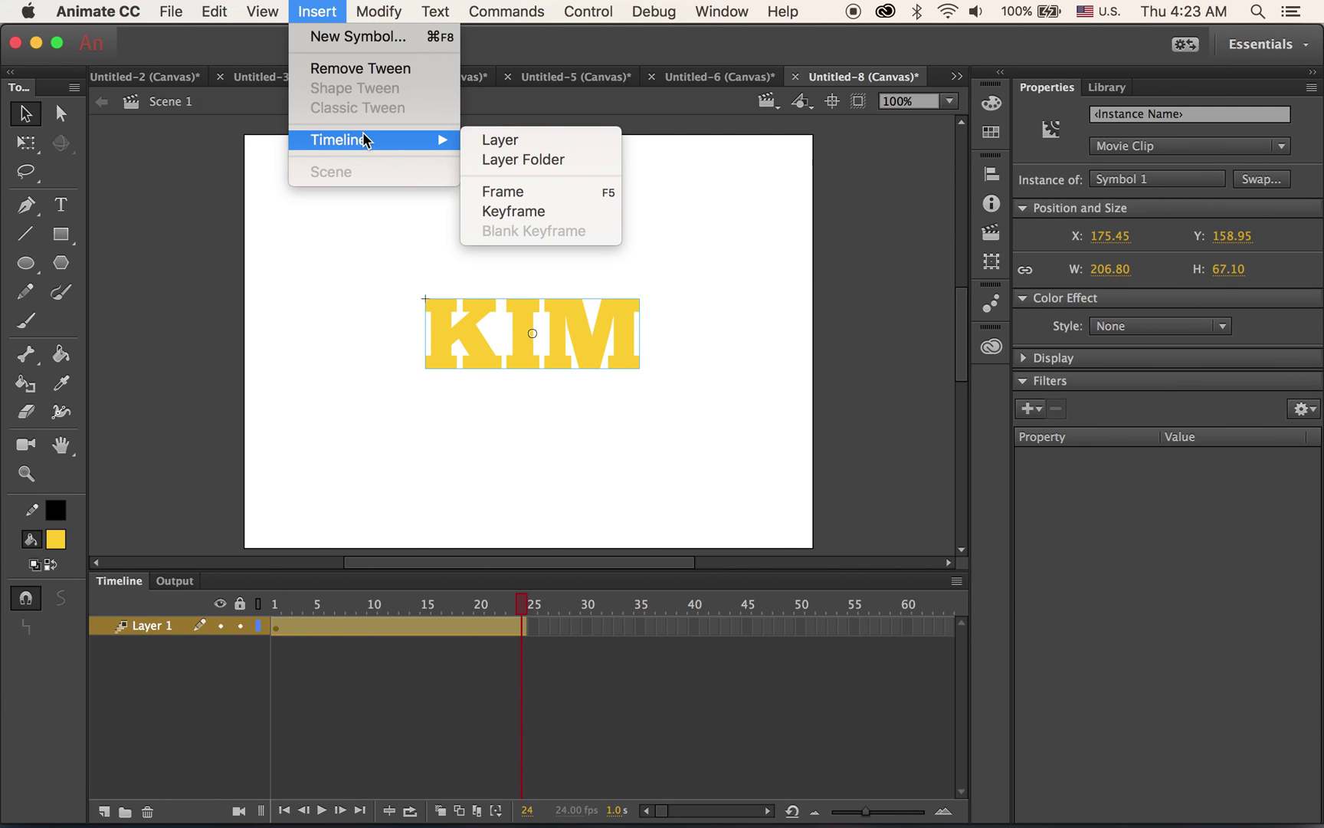
click(594, 216)
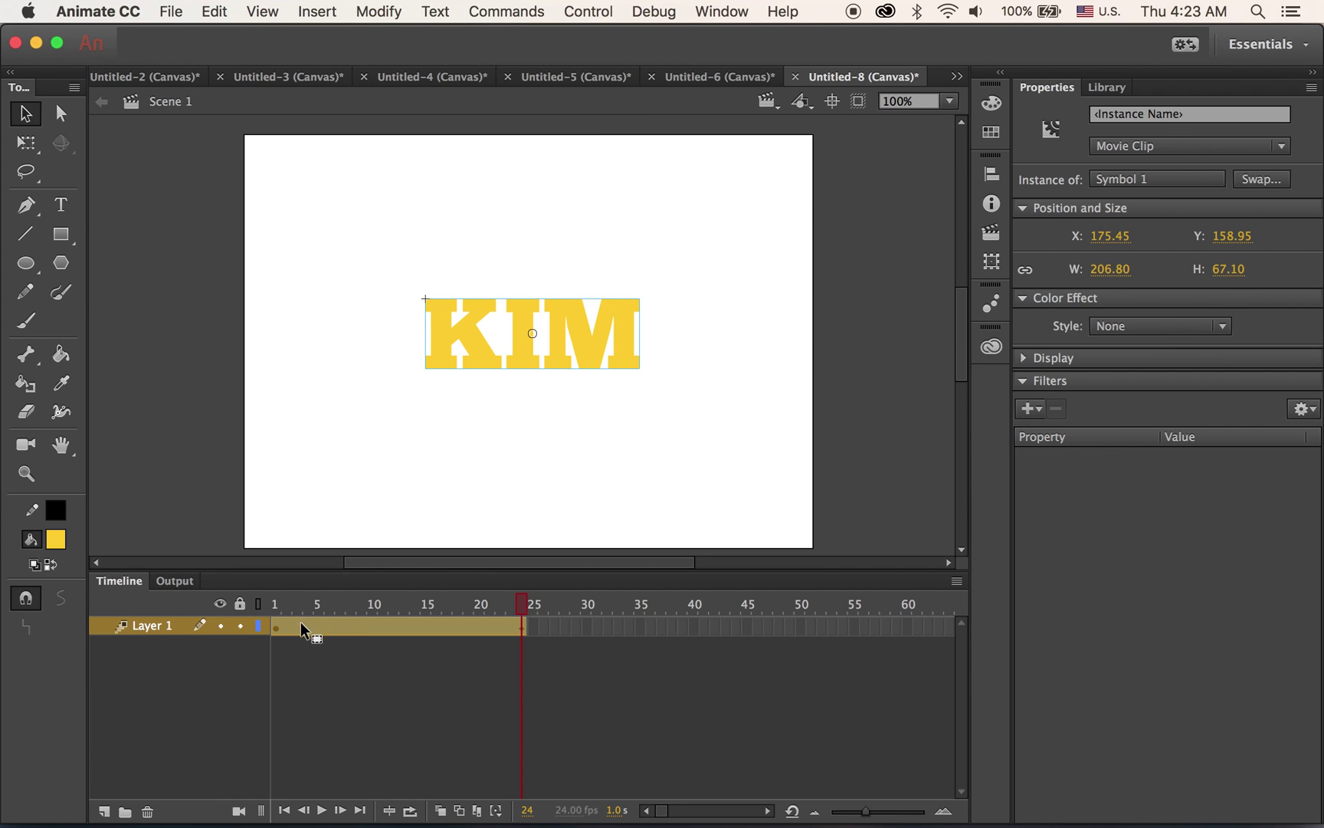
click(277, 628)
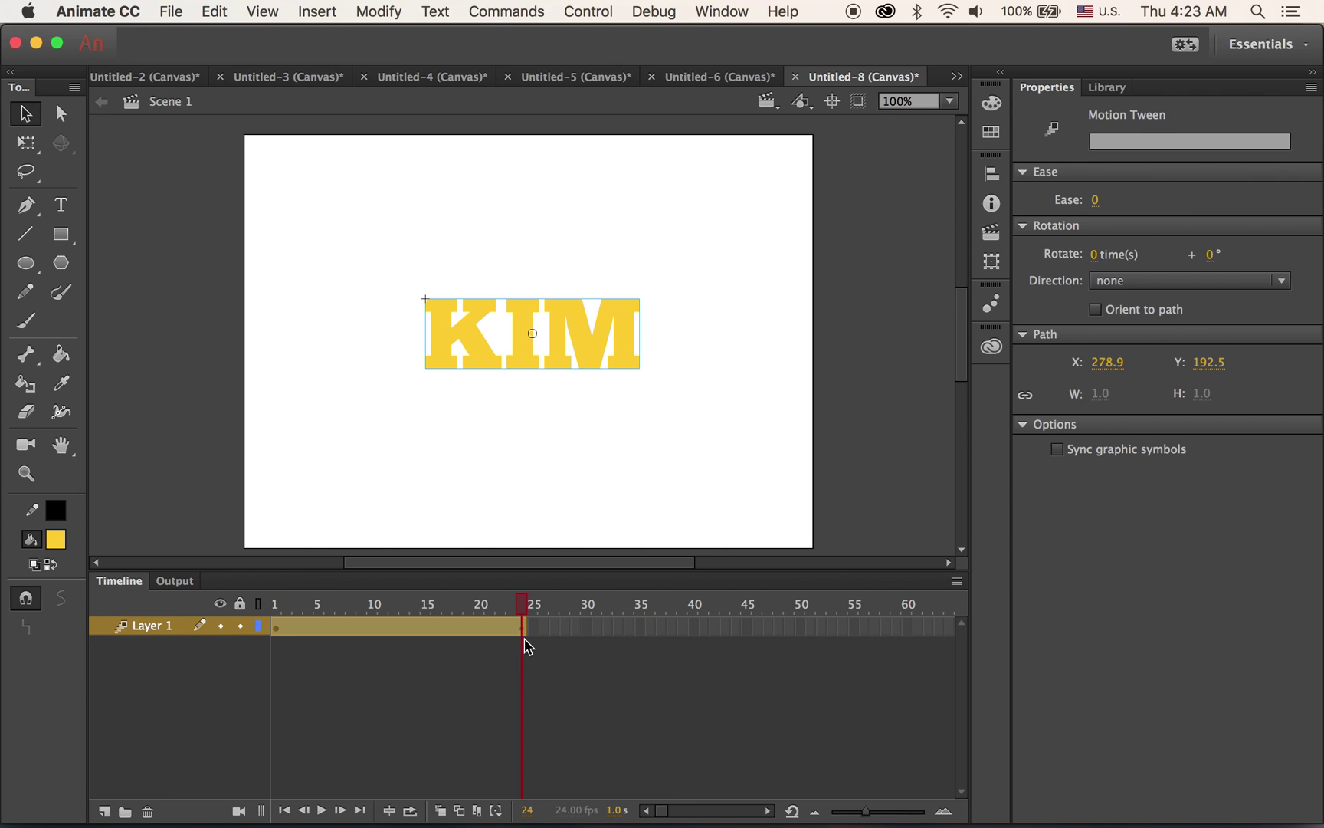
click(276, 627)
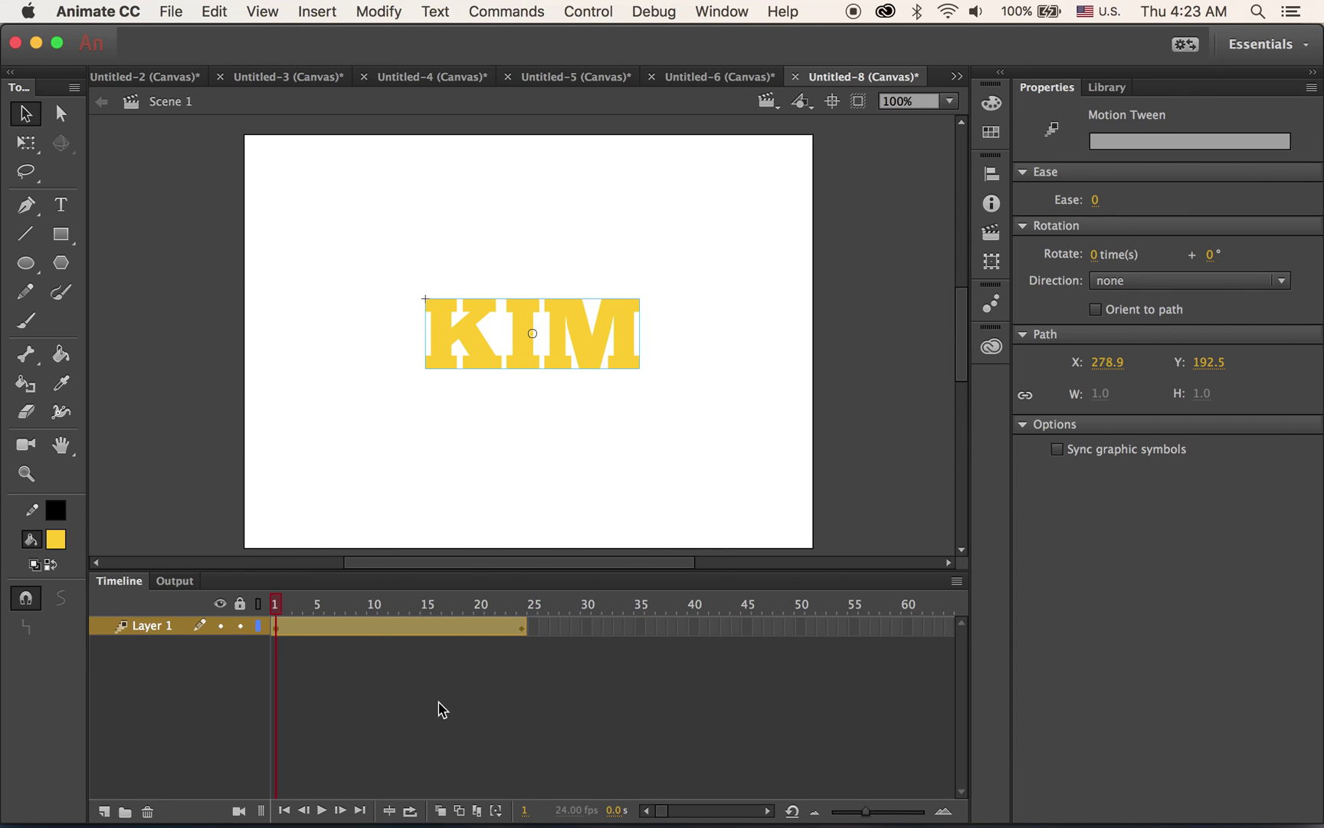
Scale KIM to 300% at frame 1 of the tween.
click(995, 262)
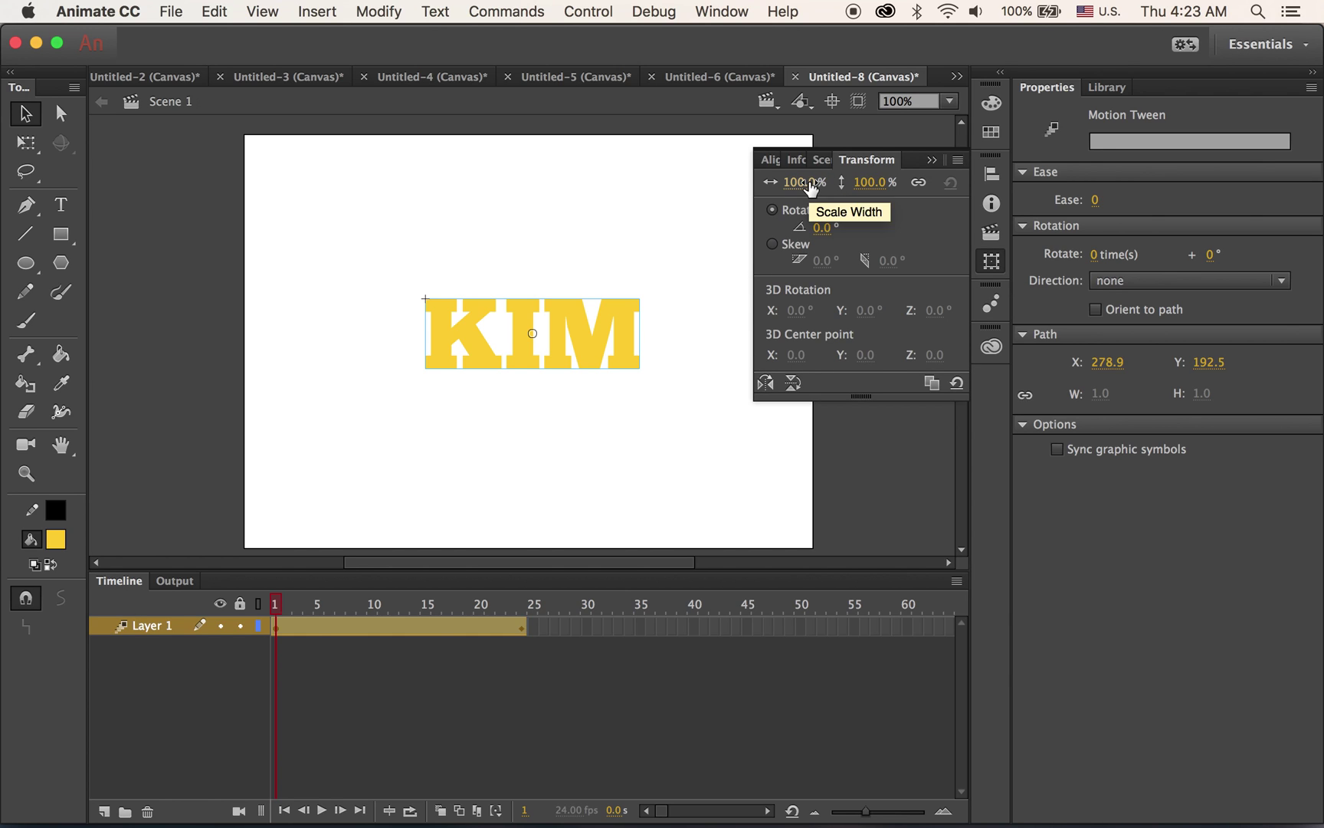
click(809, 184)
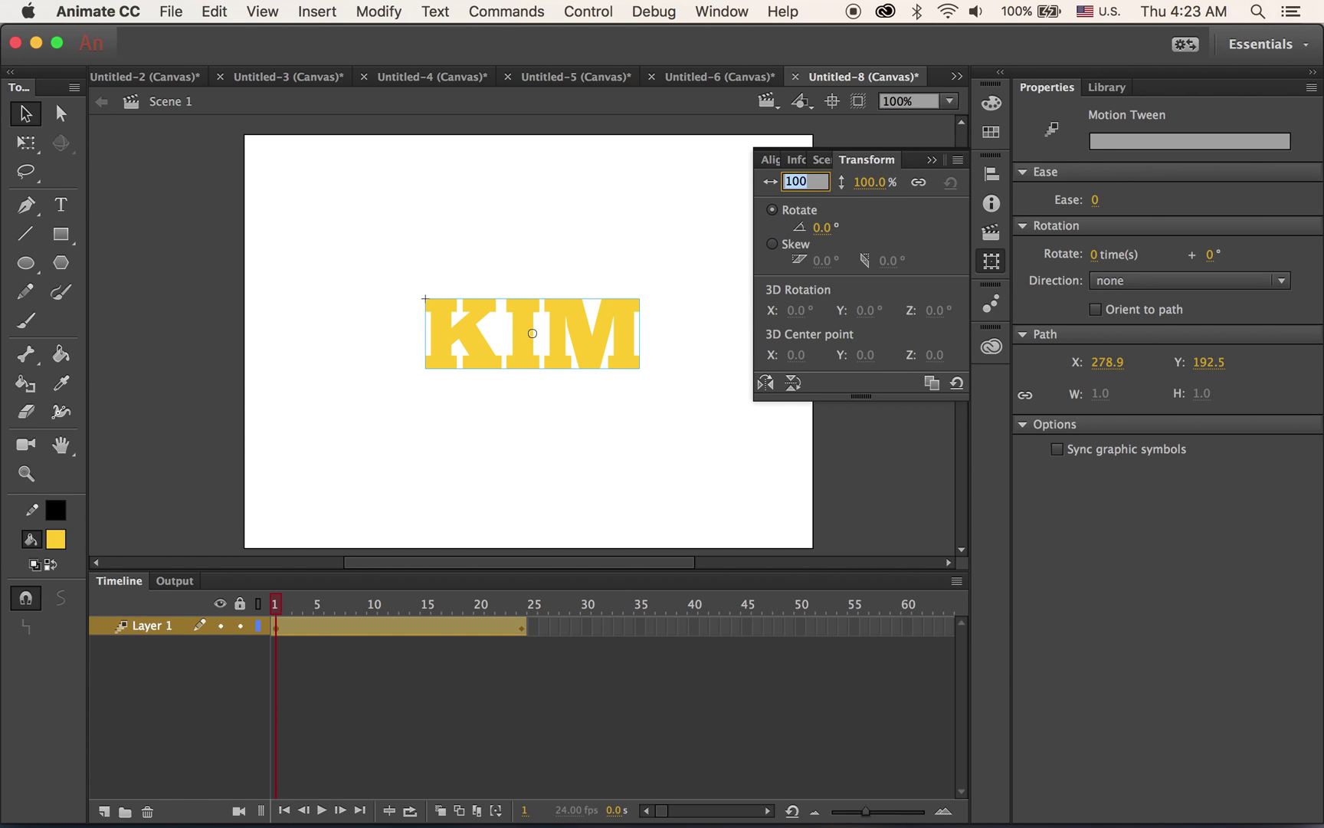
text(300)
key(Return)
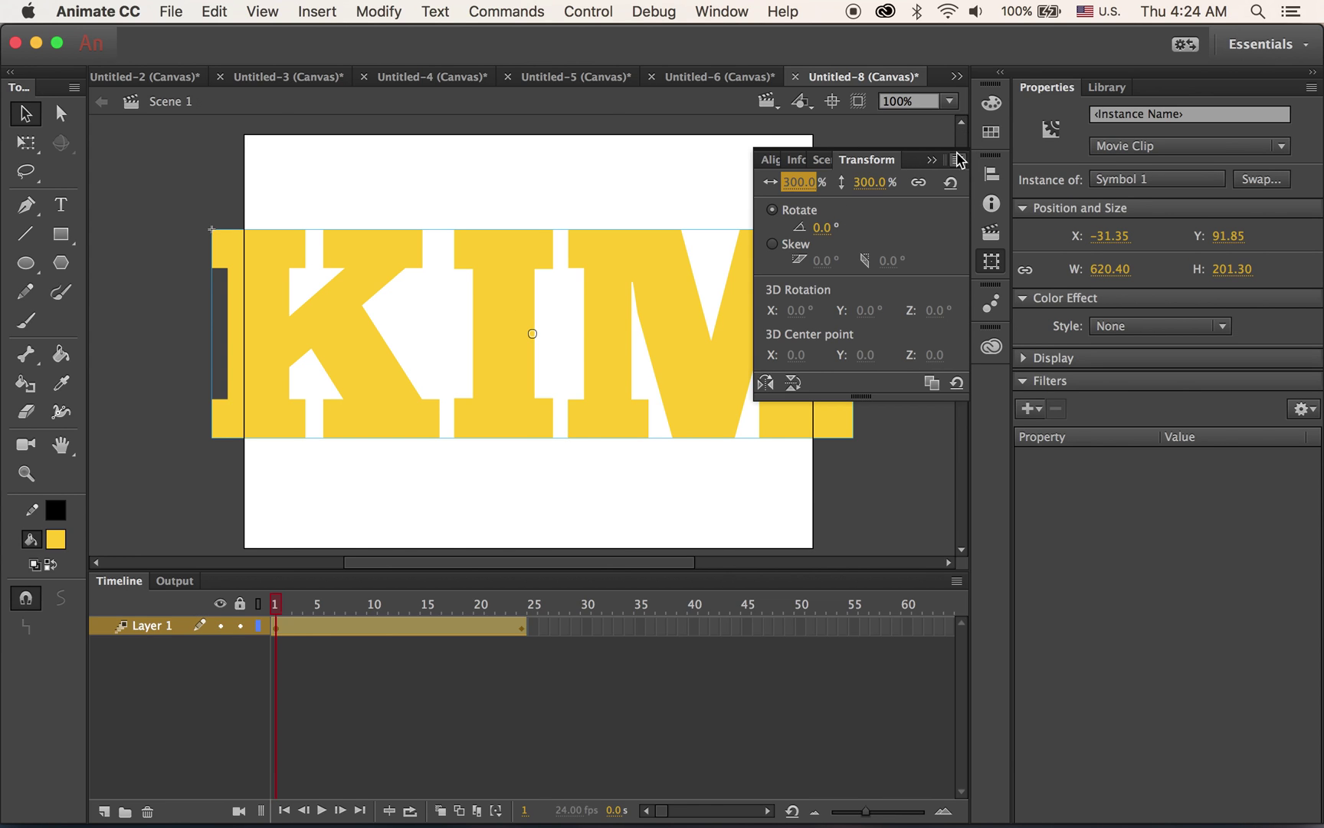
click(929, 161)
click(931, 160)
click(926, 146)
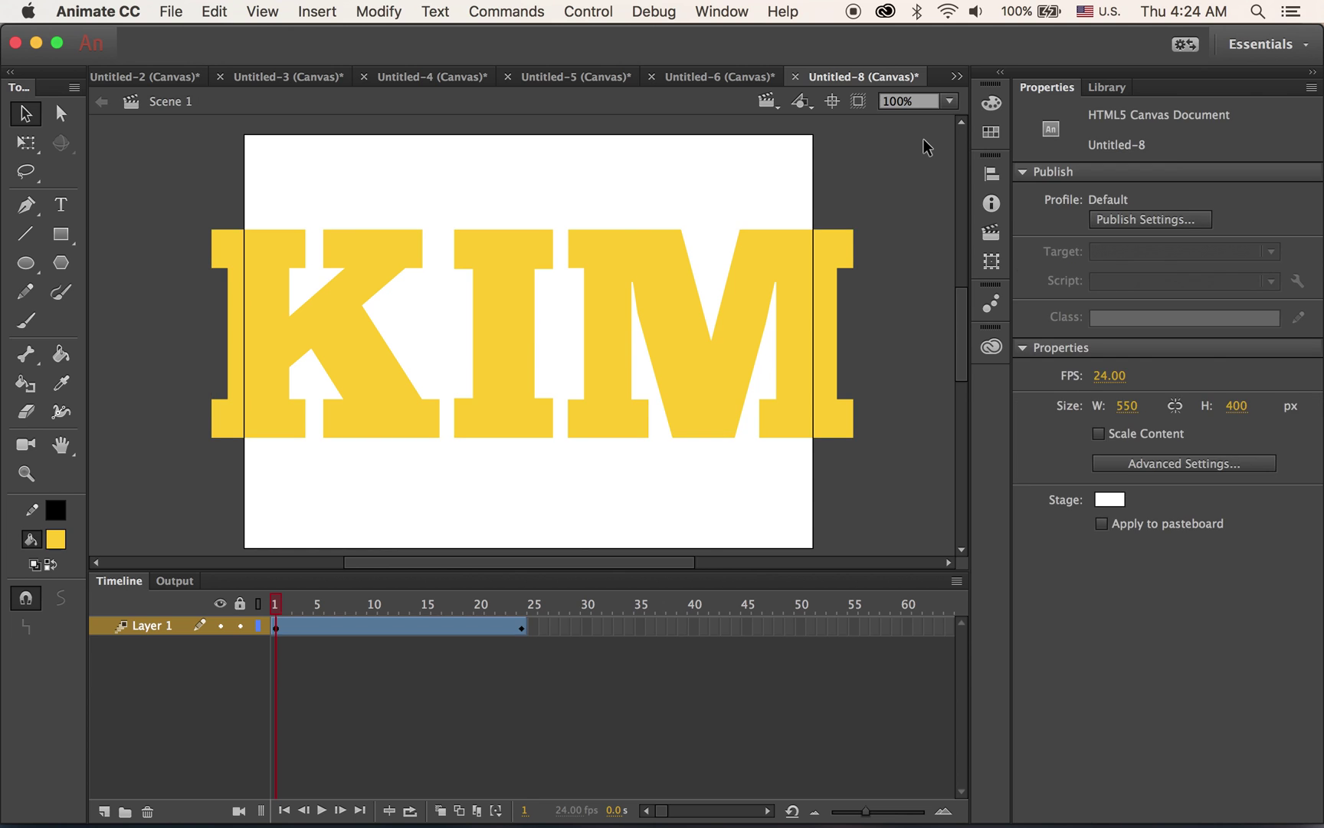
Play the animation twice to watch KIM shrink, then select the tween at frame 1.
key(Return)
key(Return)
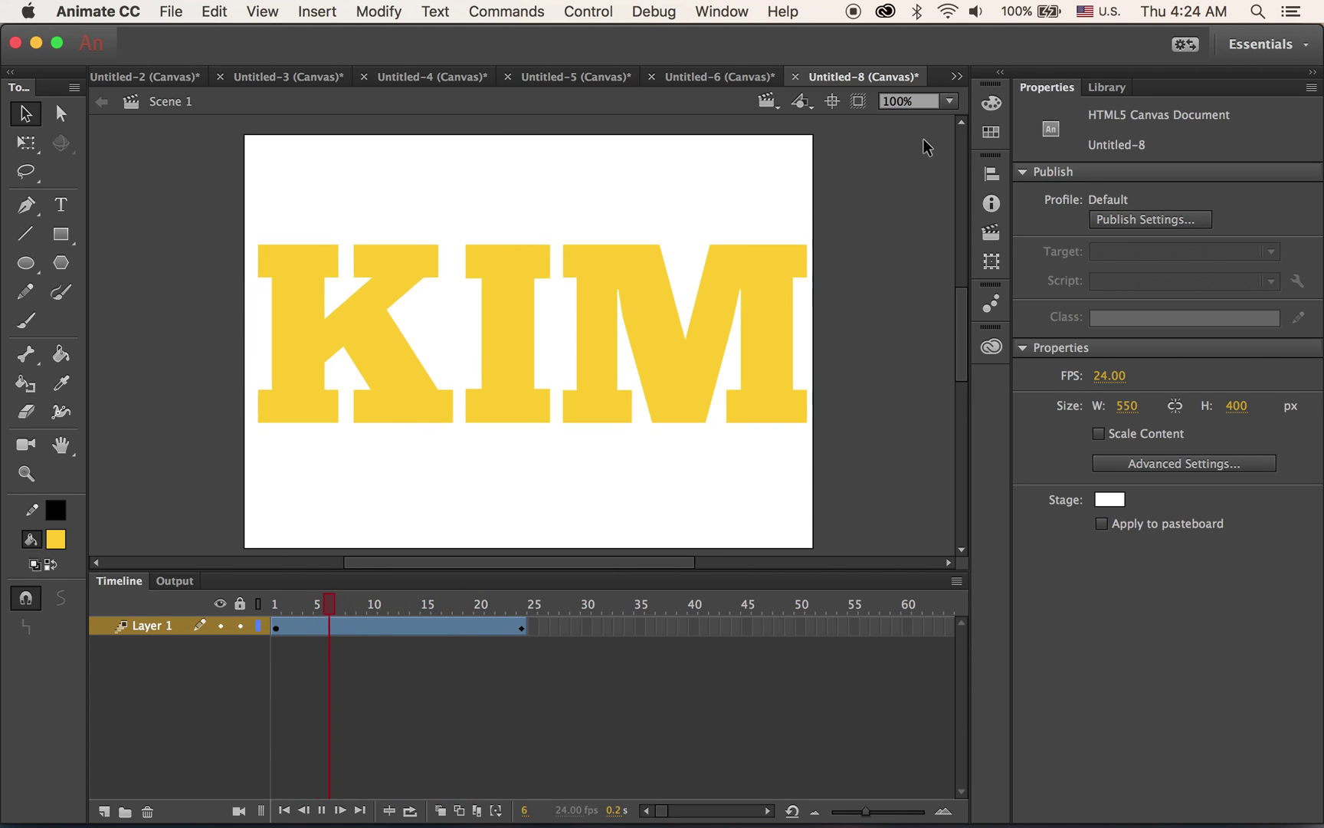
key(Return)
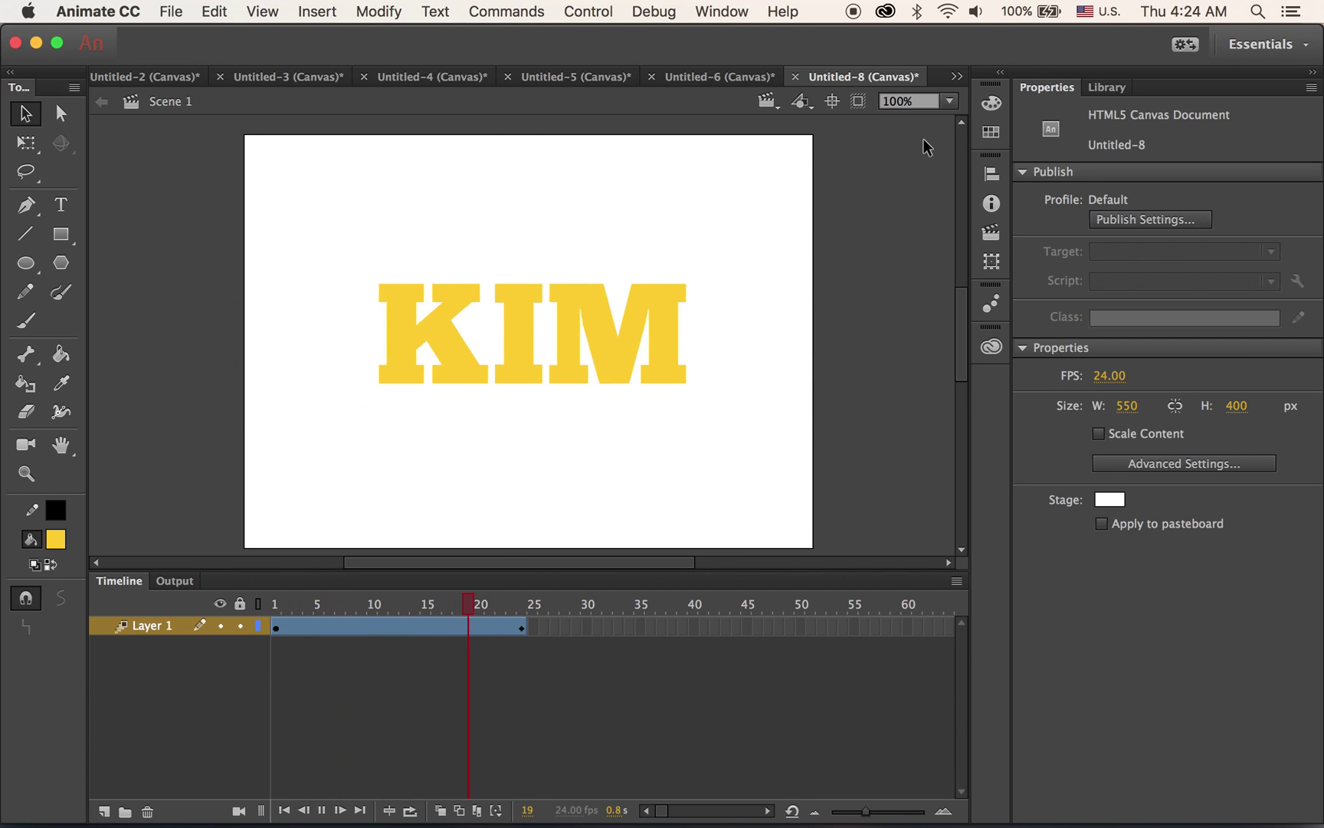
click(273, 611)
click(188, 626)
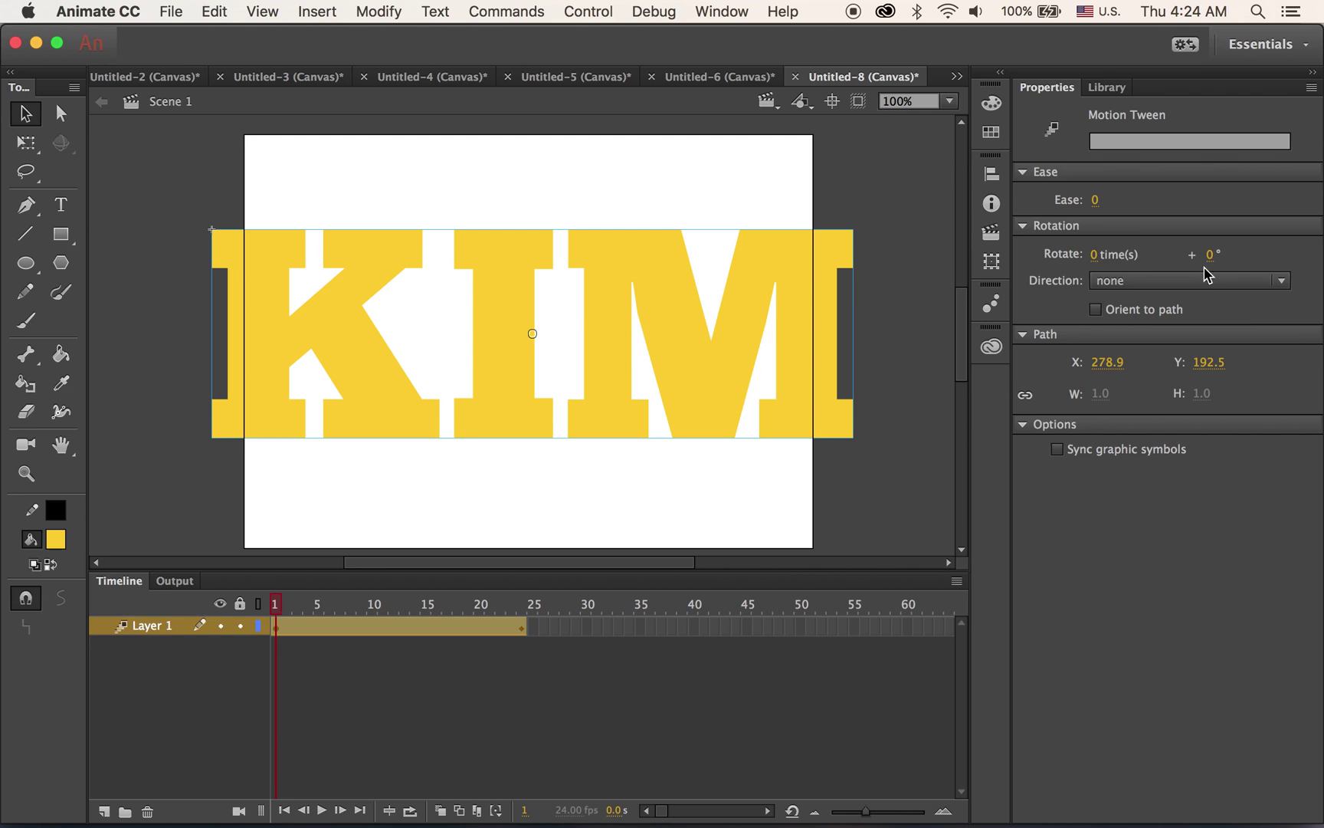
Set the tween to rotate KIM 1 time clockwise and replay the animation.
click(1096, 255)
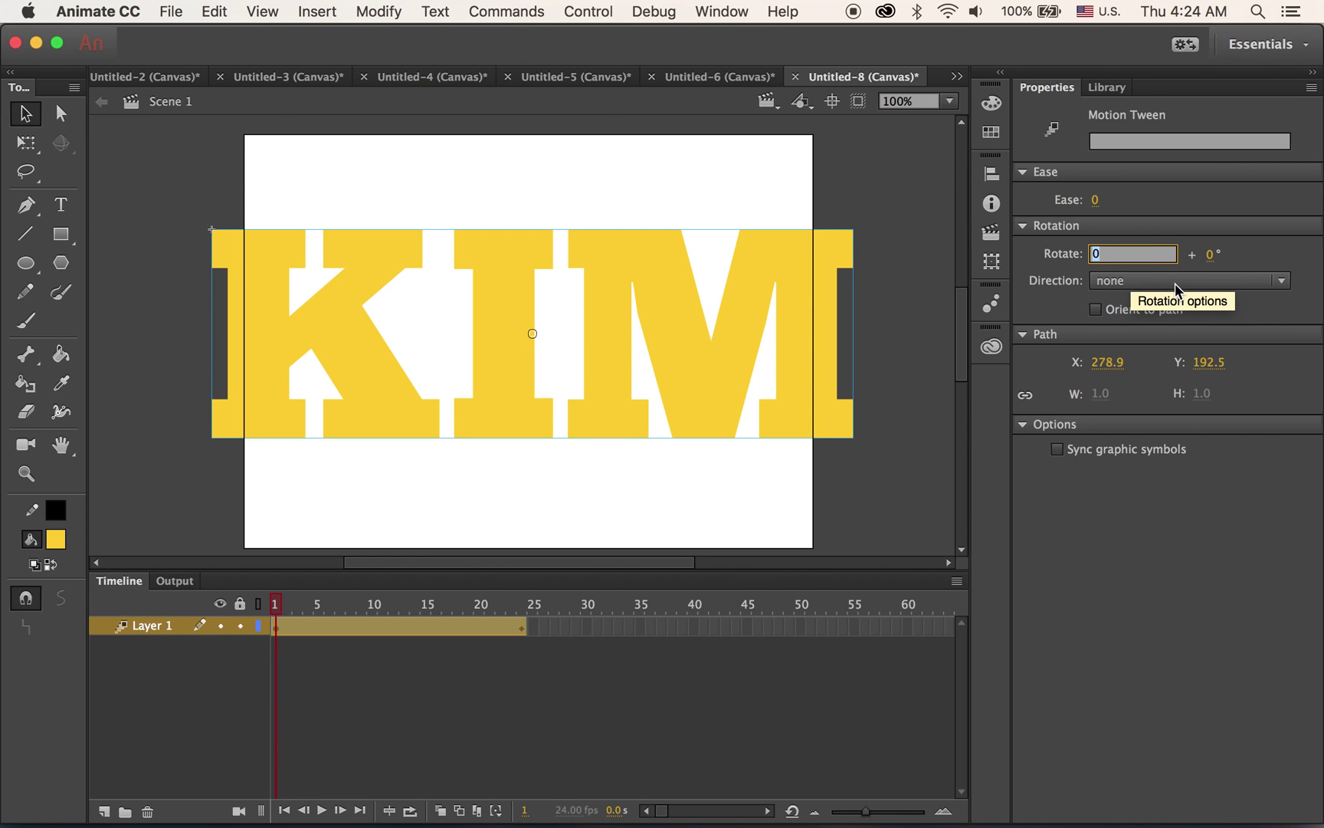
text(1)
key(Return)
key(Return)
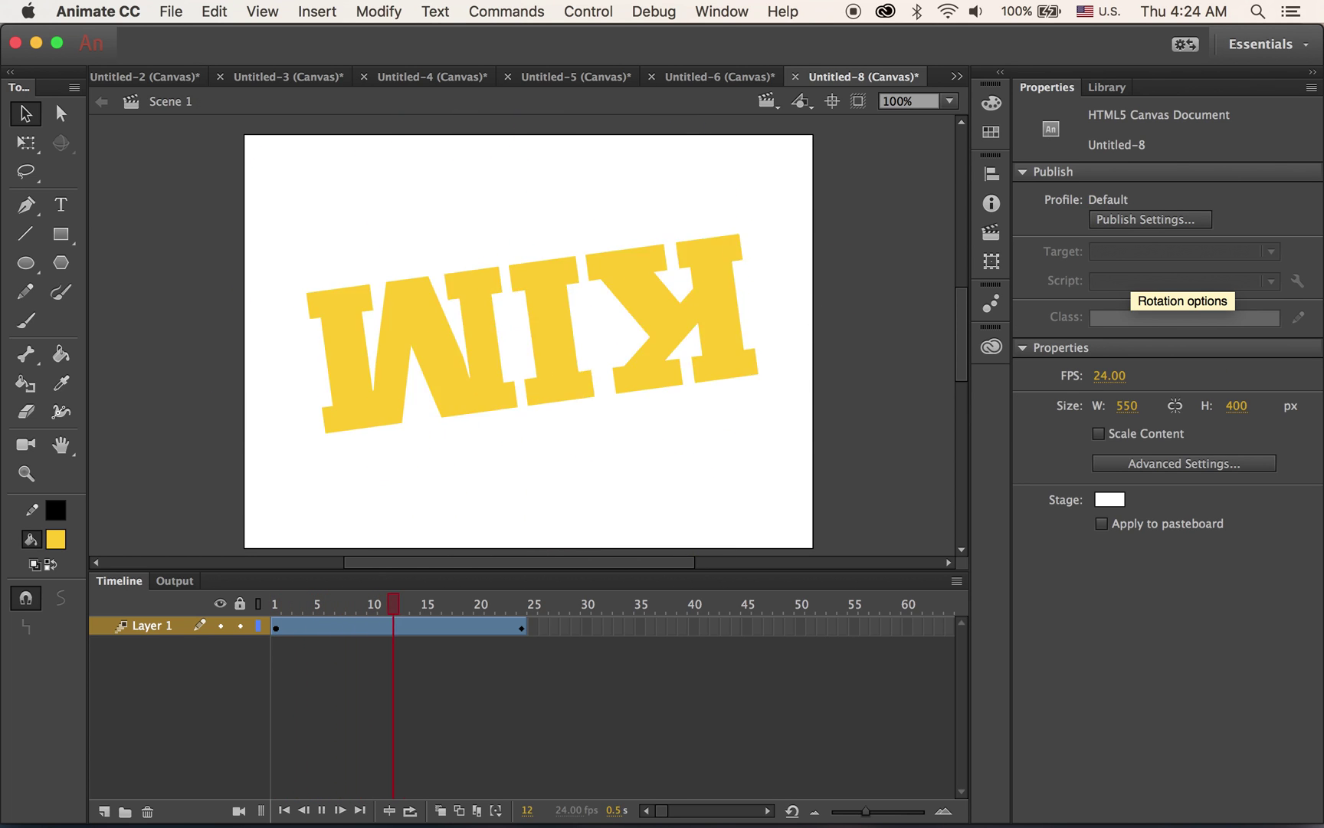
key(Return)
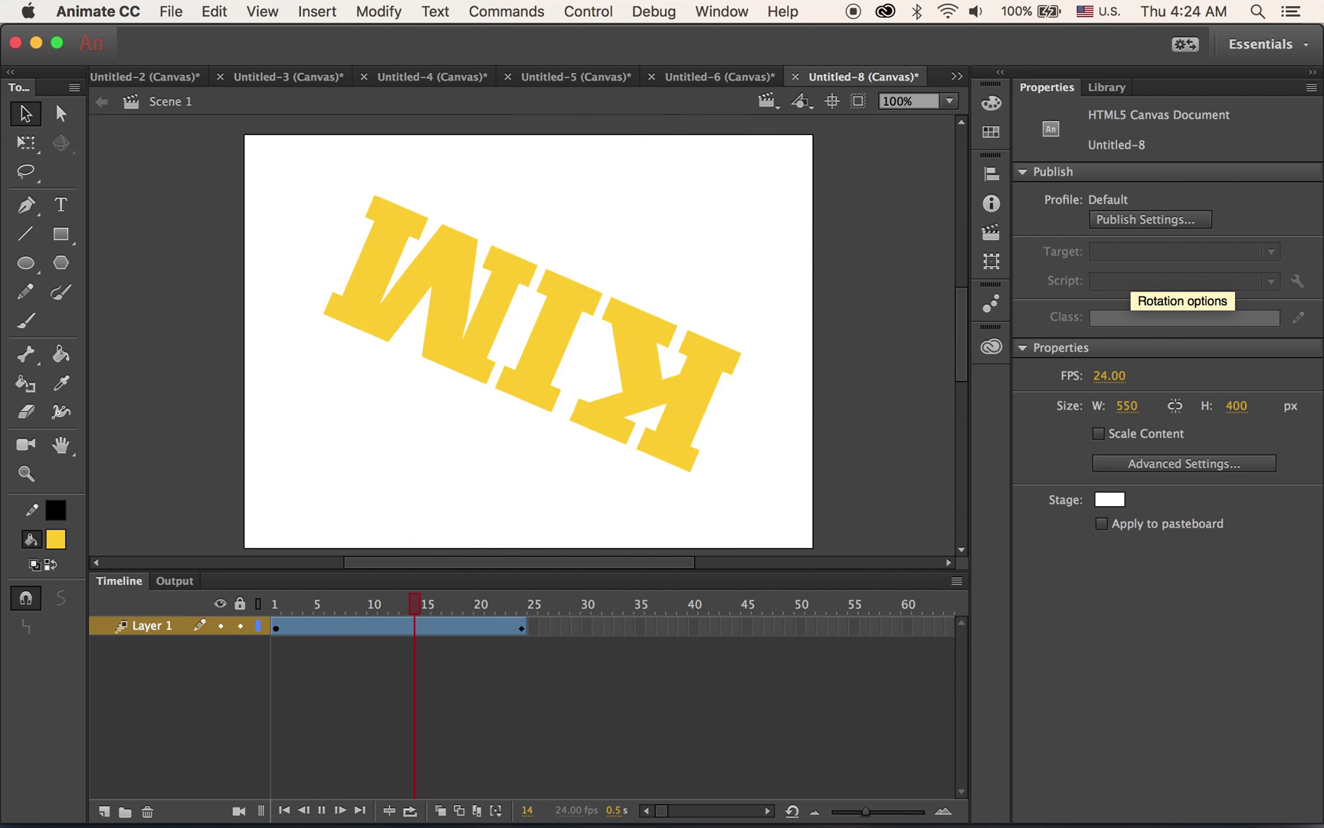
key(Return)
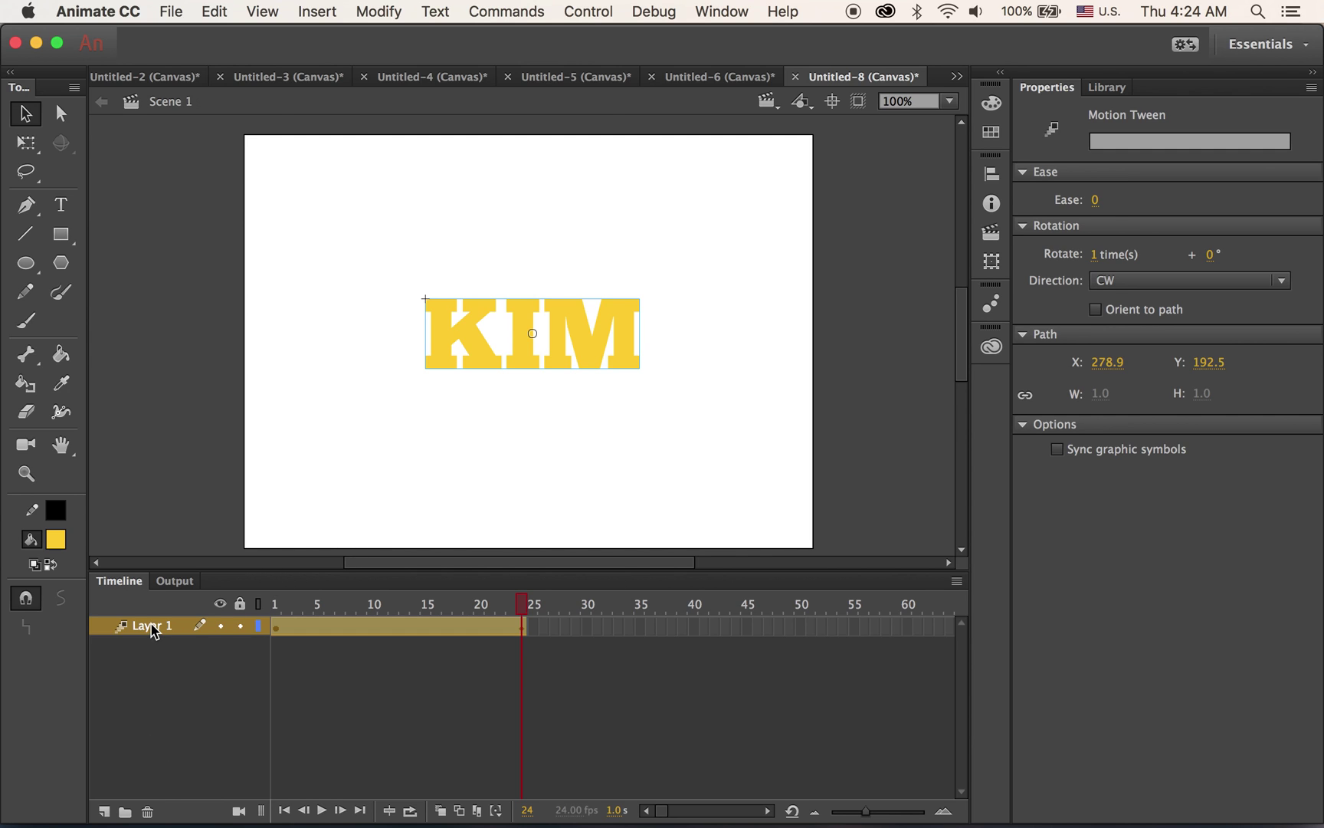
click(278, 630)
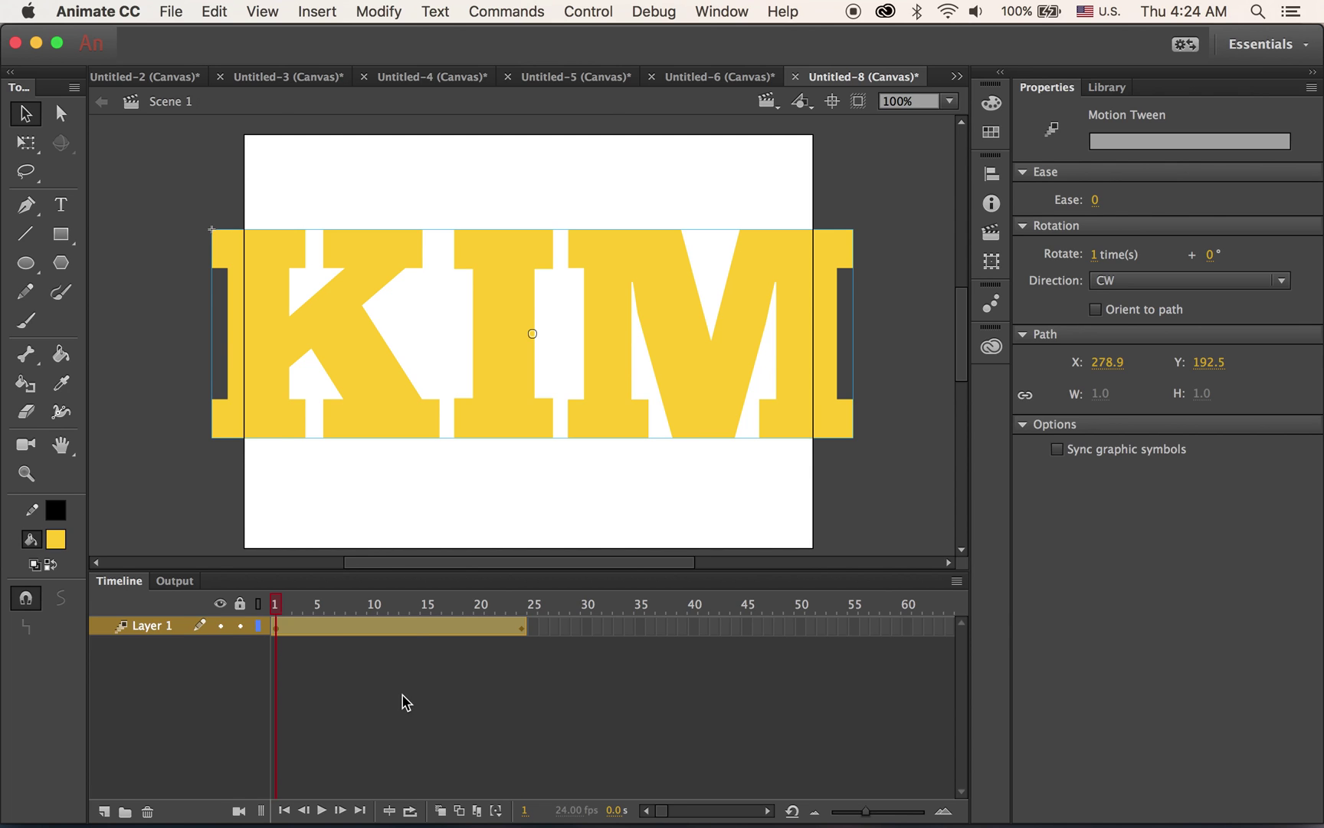
click(392, 407)
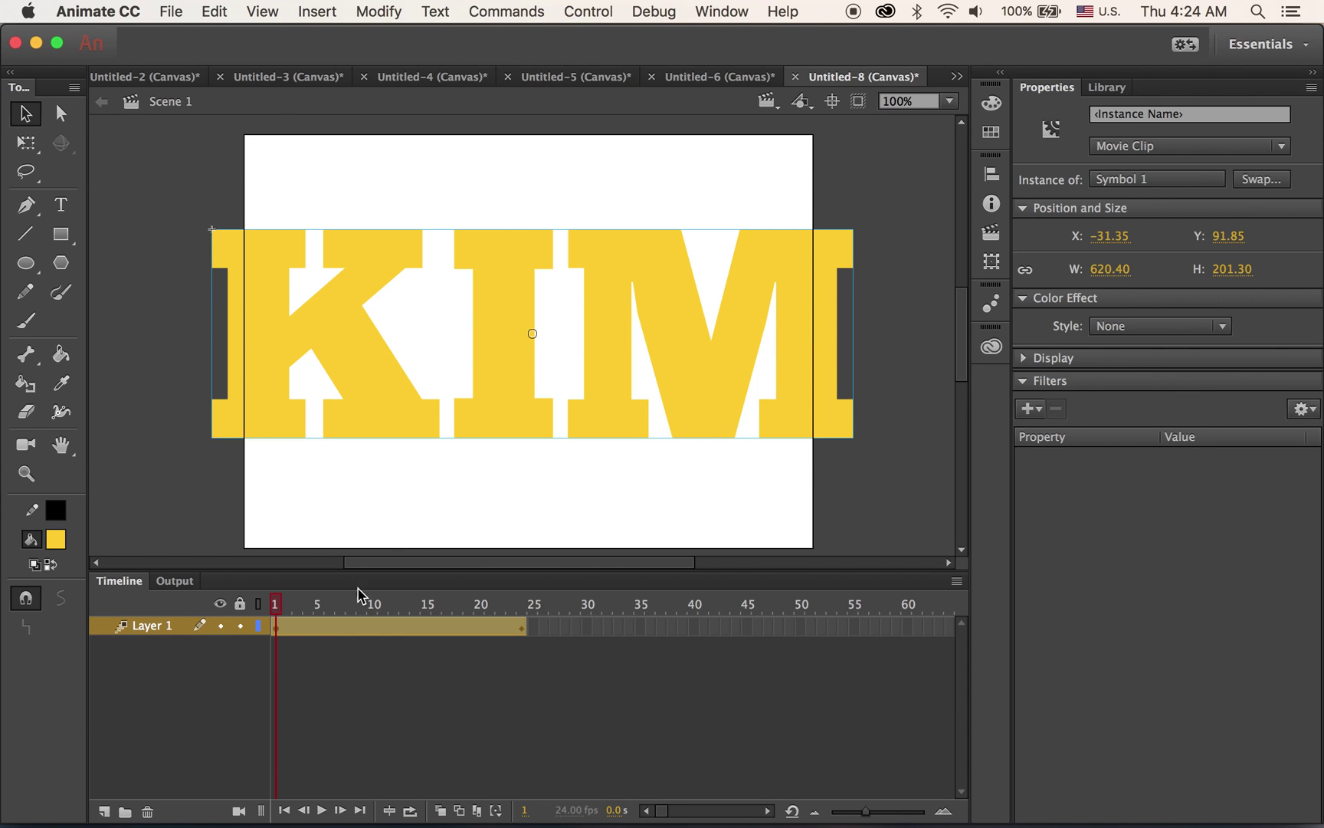
click(280, 628)
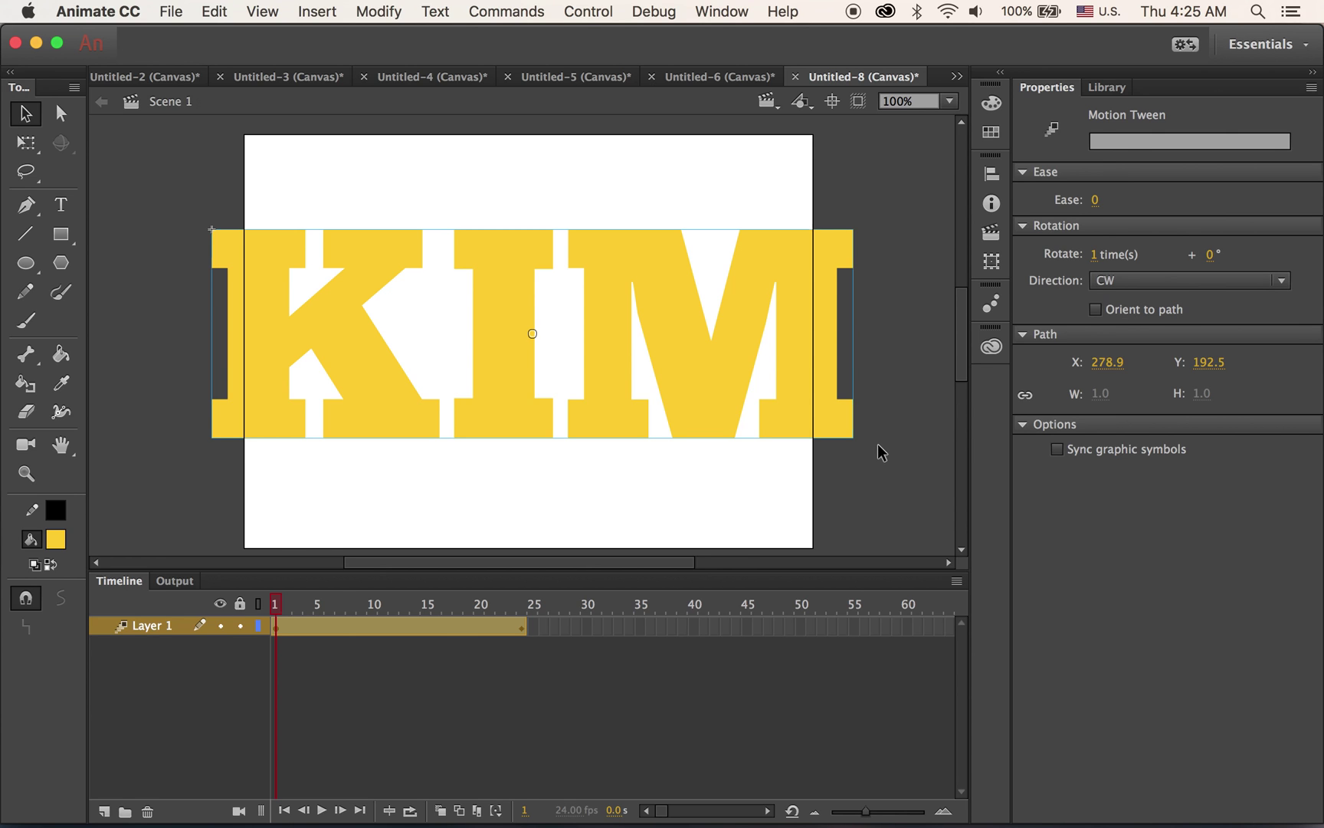
key(Return)
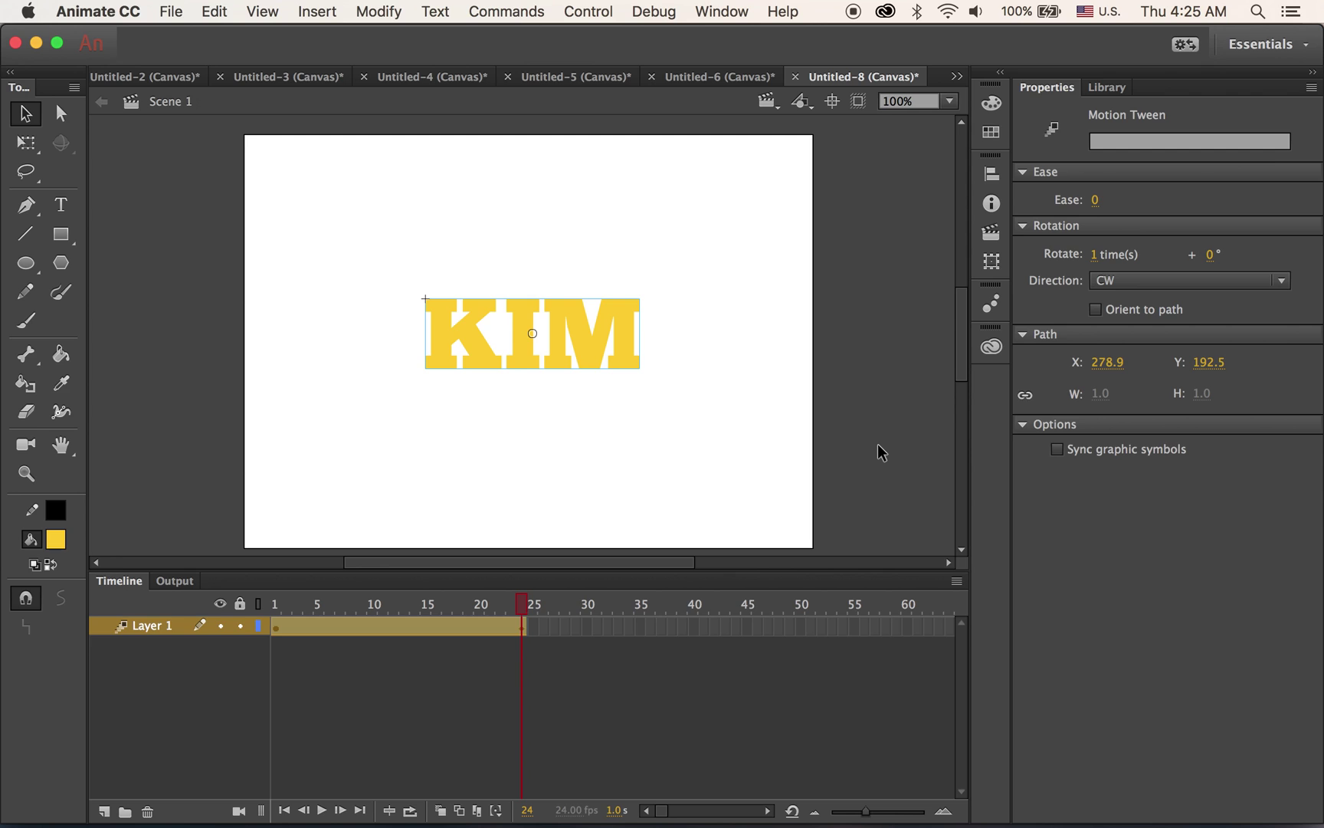
Set the tween ease to 100 out and preview the animation.
click(1098, 200)
text(100)
key(Return)
key(Return)
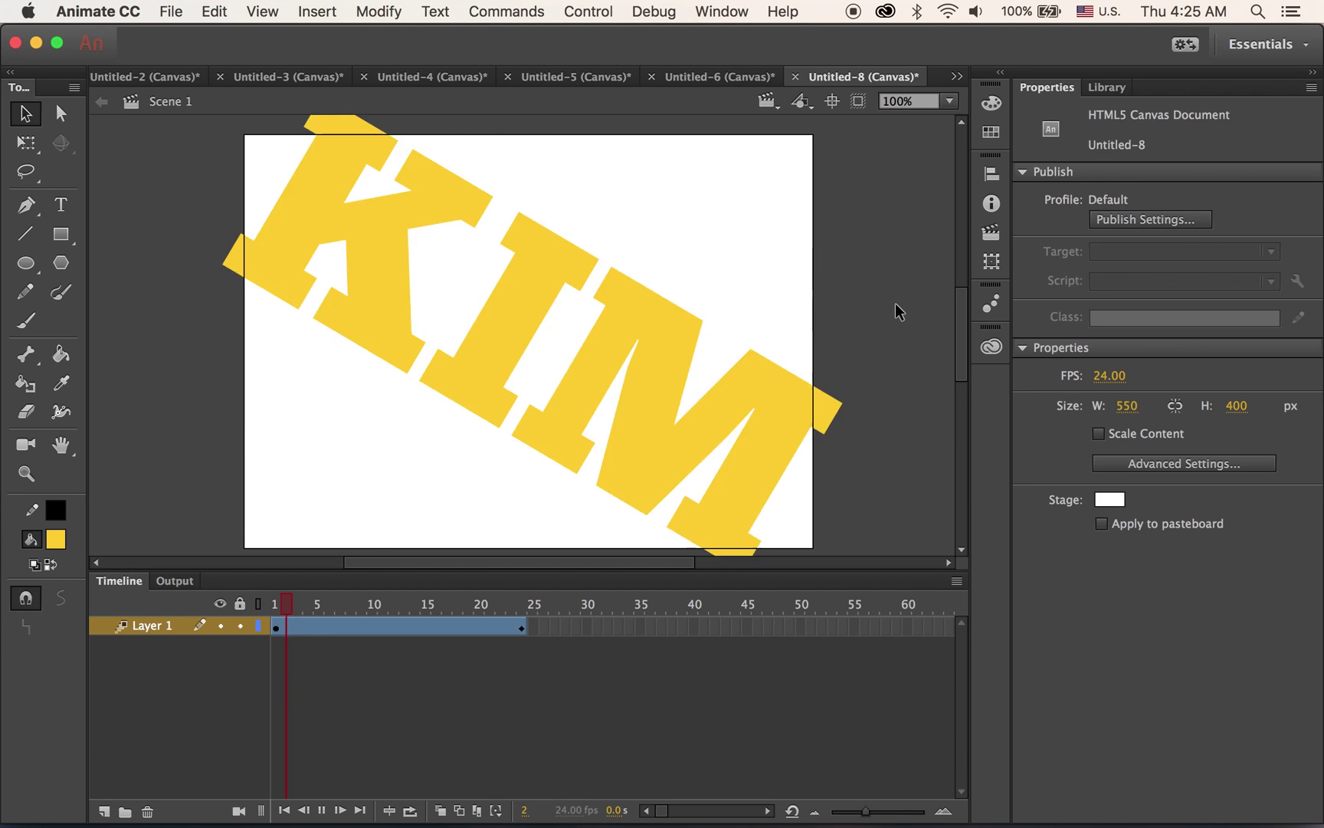
key(Return)
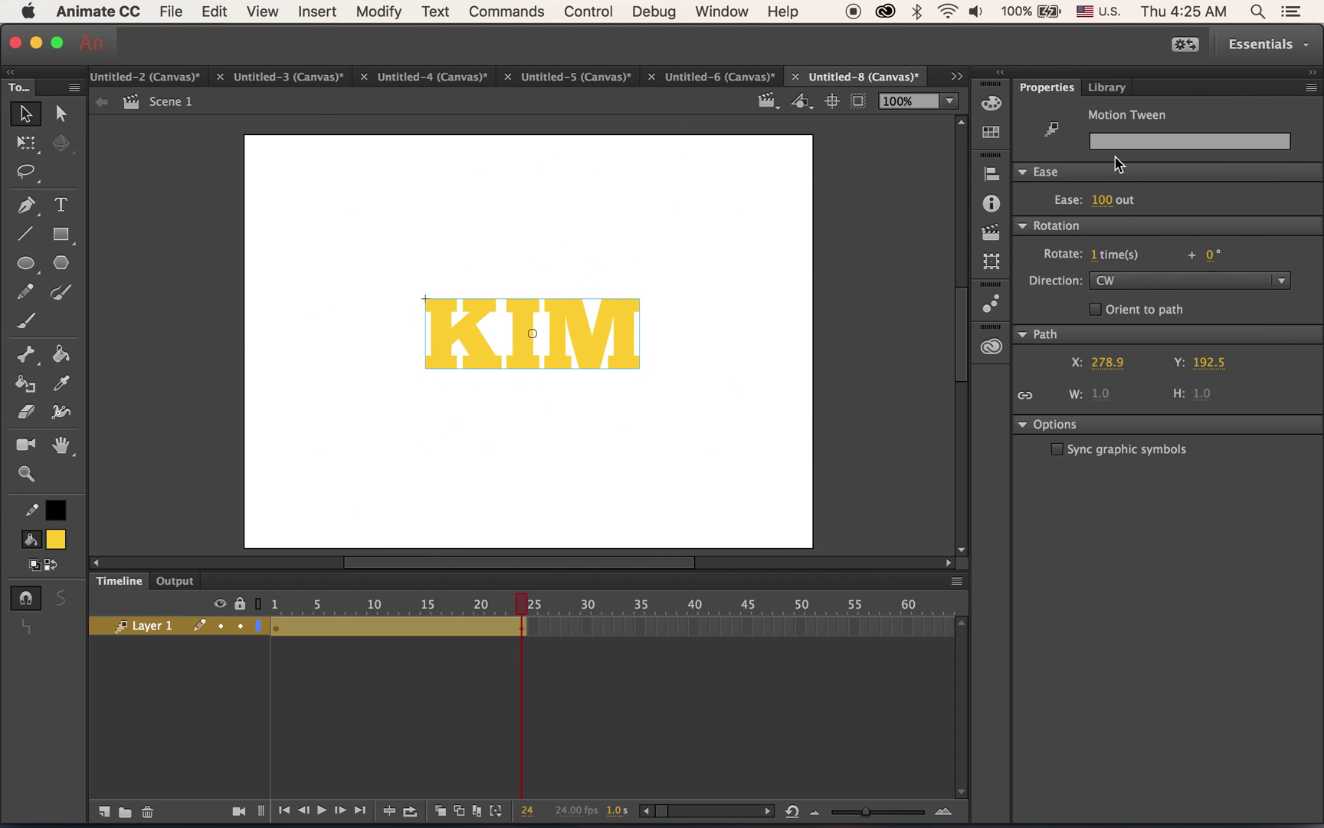
Try ease values of -27 and 52, previewing the animation after each.
drag(1101, 199, 858, 188)
key(Return)
drag(1106, 202, 1244, 215)
key(Return)
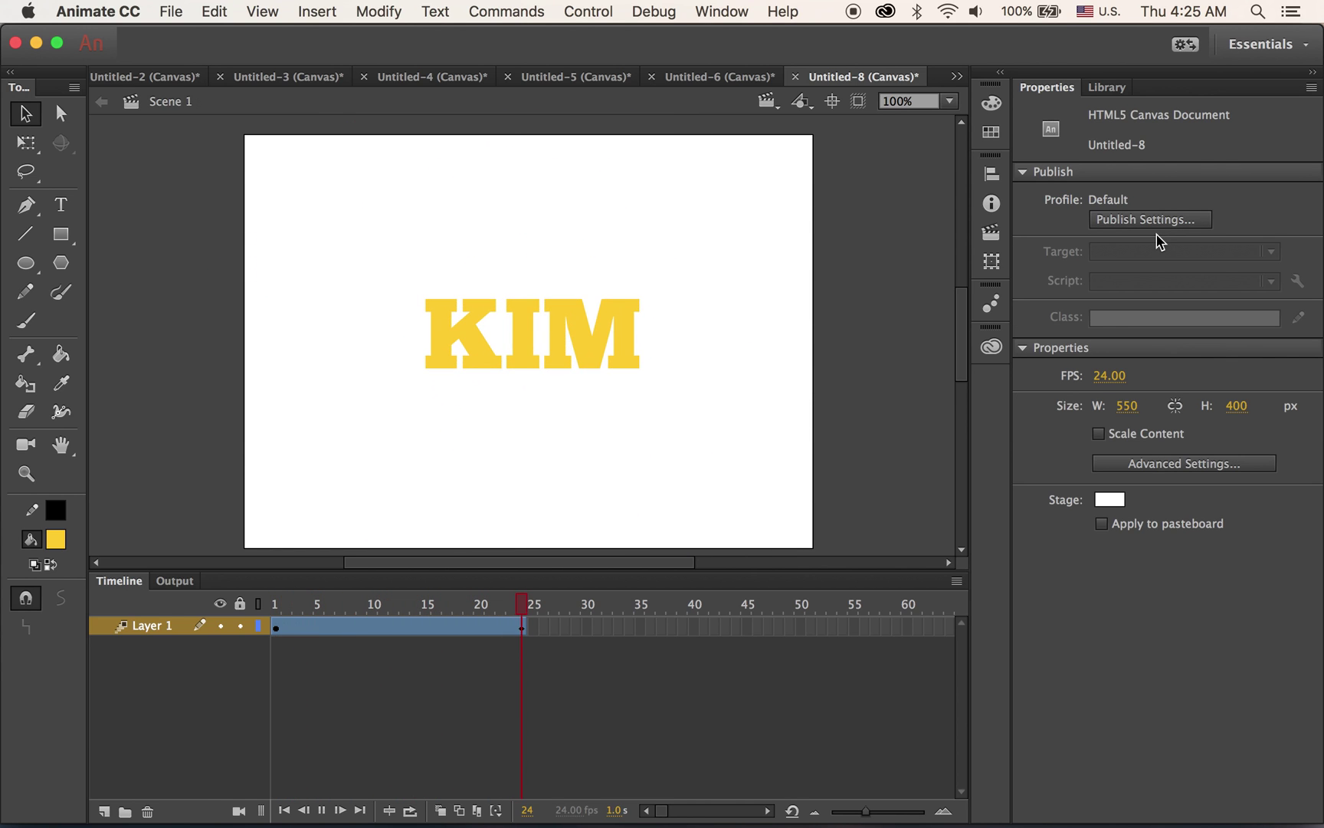
key(Return)
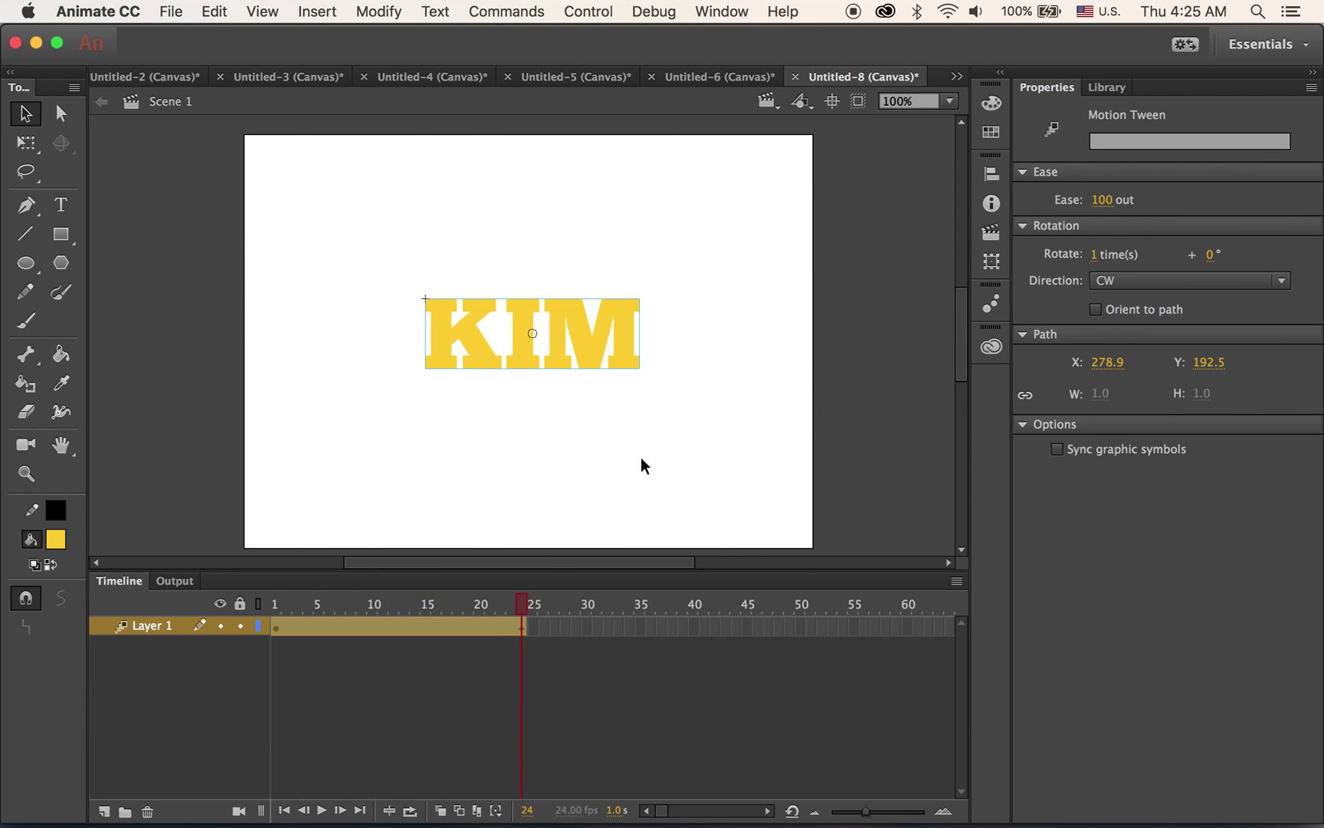
Look through the File > Import options and close the menu without importing.
click(170, 10)
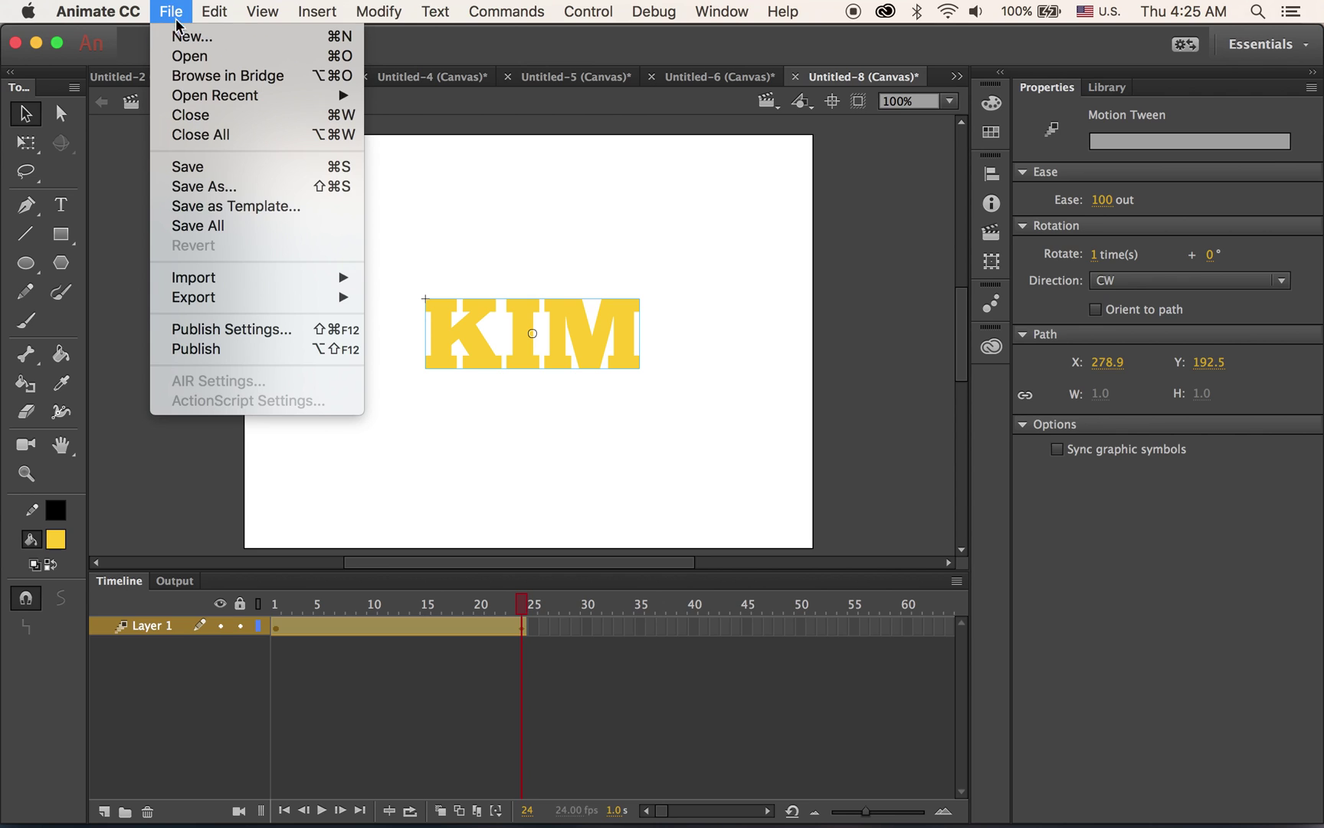
mouse_move(277, 283)
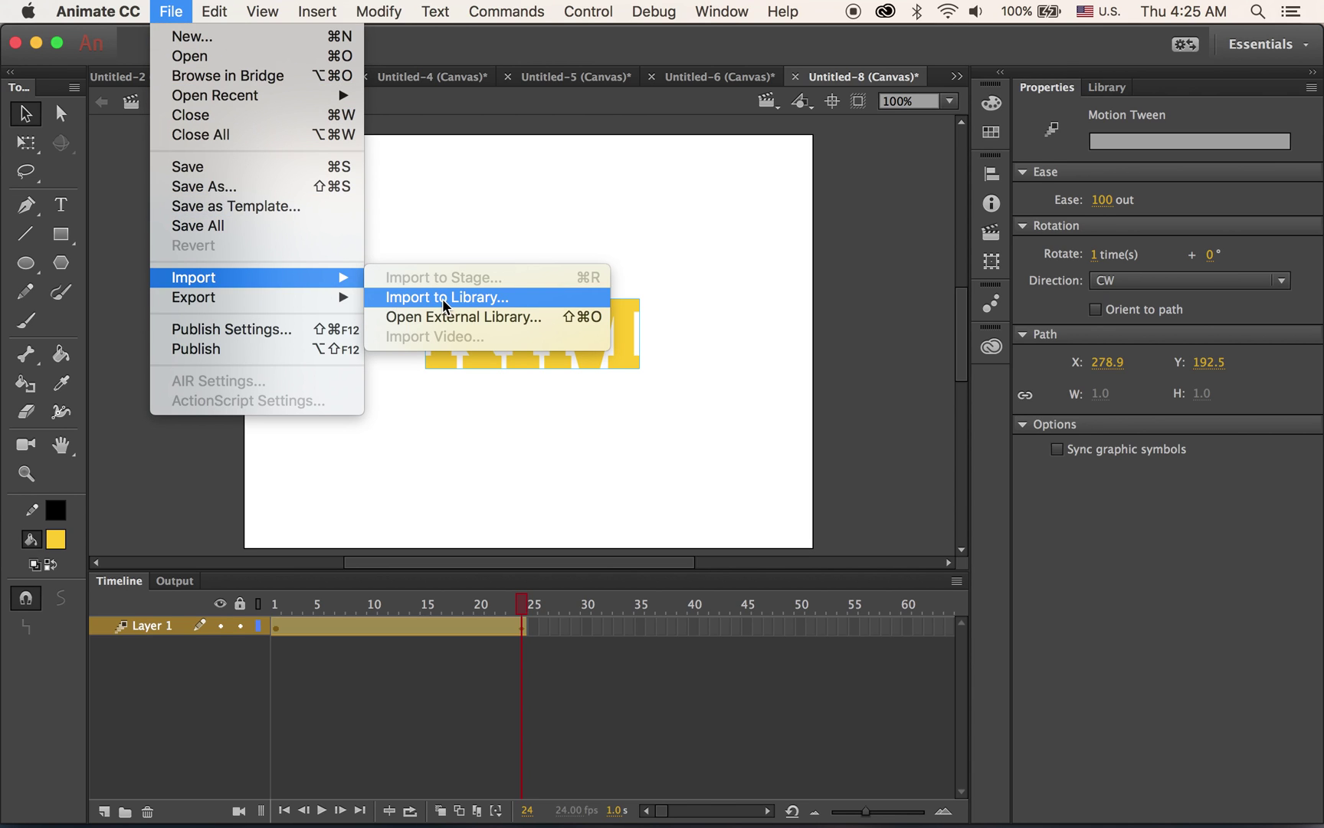
click(98, 11)
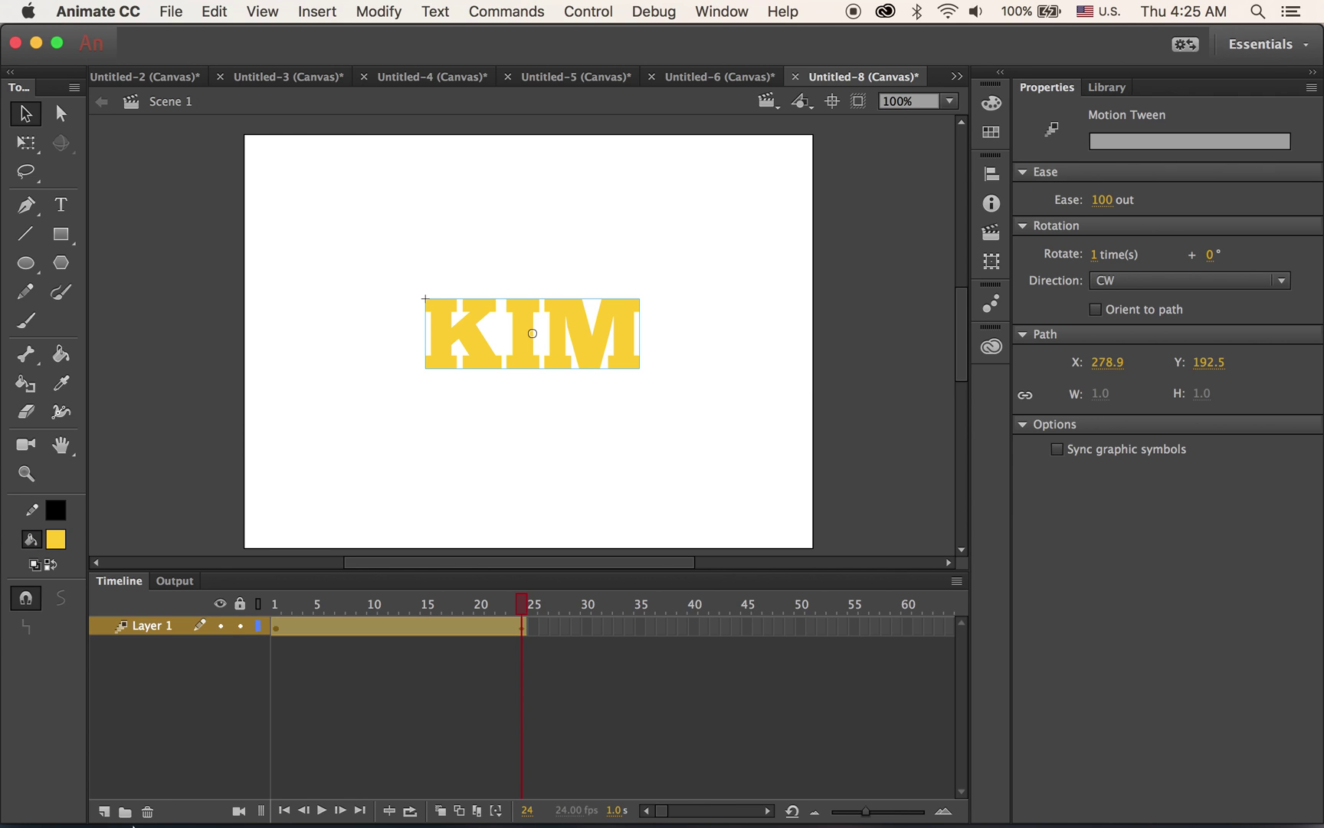
Add Layer 2 and drag it beneath the KIM layer, Layer 1.
click(103, 810)
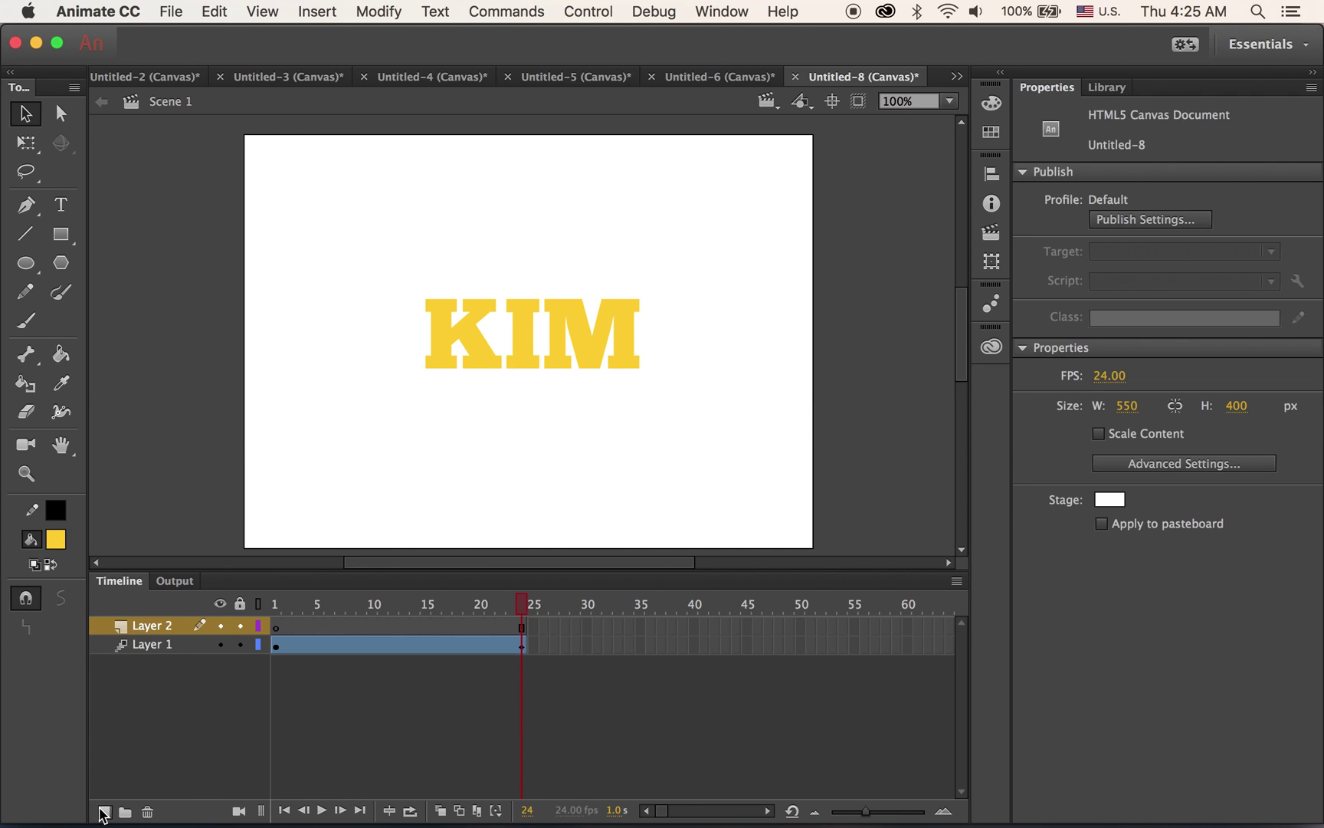
click(139, 625)
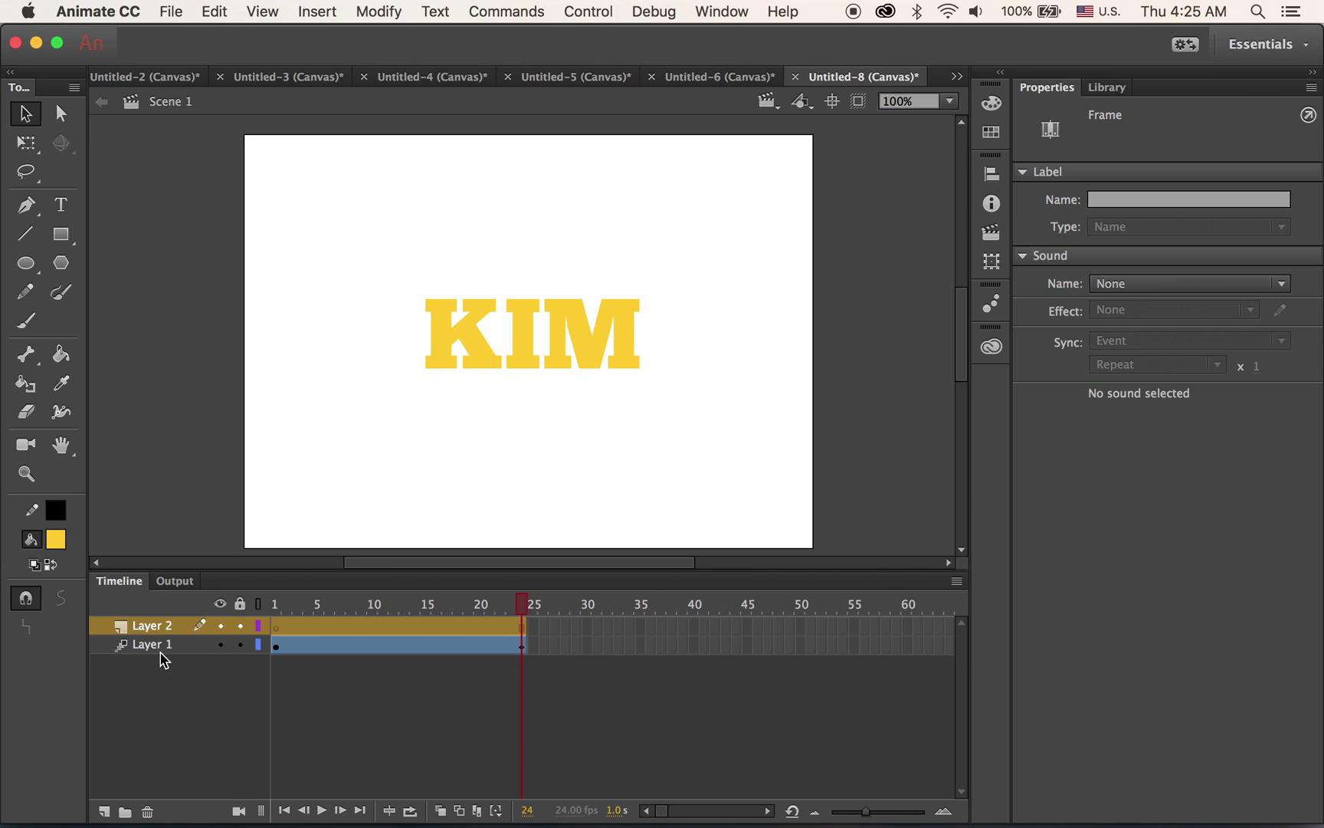
drag(156, 628, 158, 662)
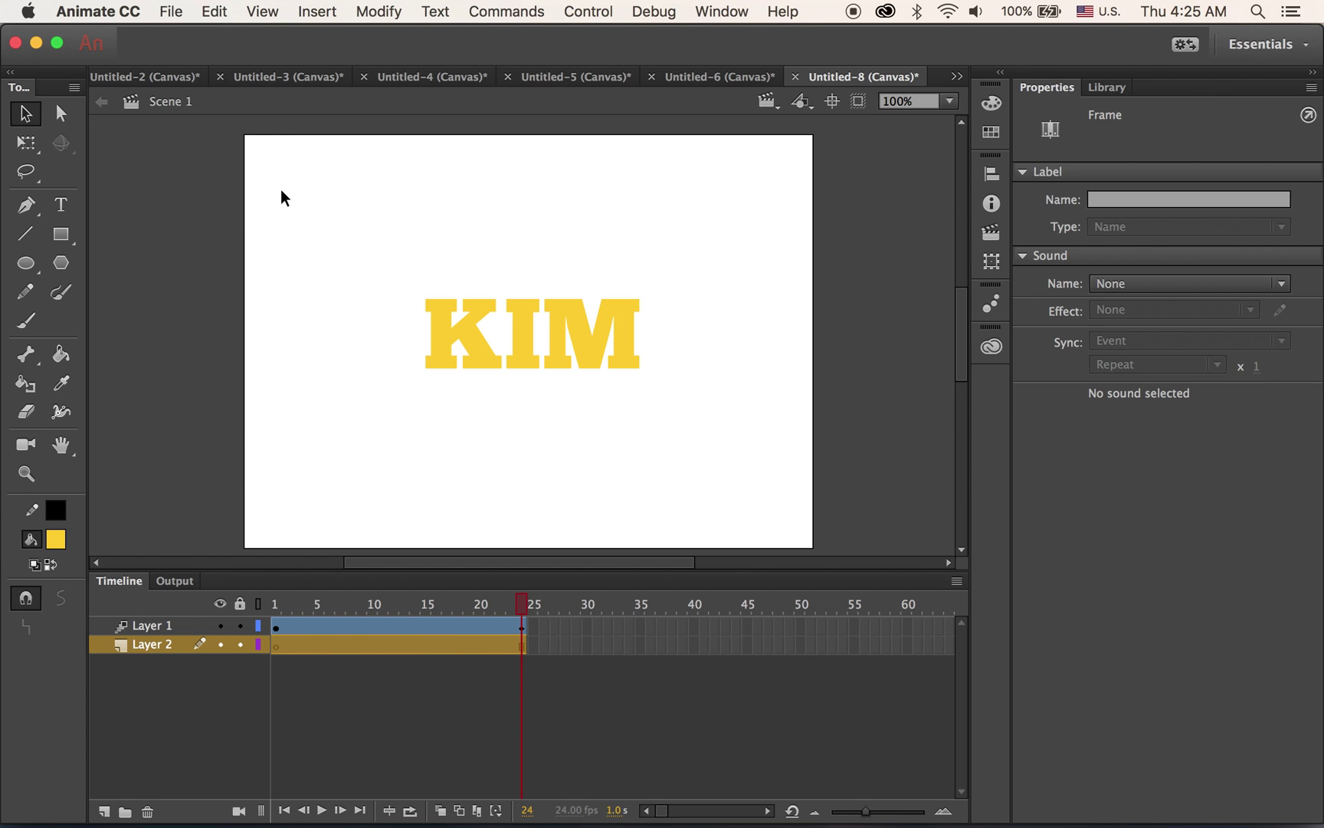
click(172, 11)
Import universe.jpg from the Desktop onto the stage as the starry background on Layer 2.
mouse_move(150, 6)
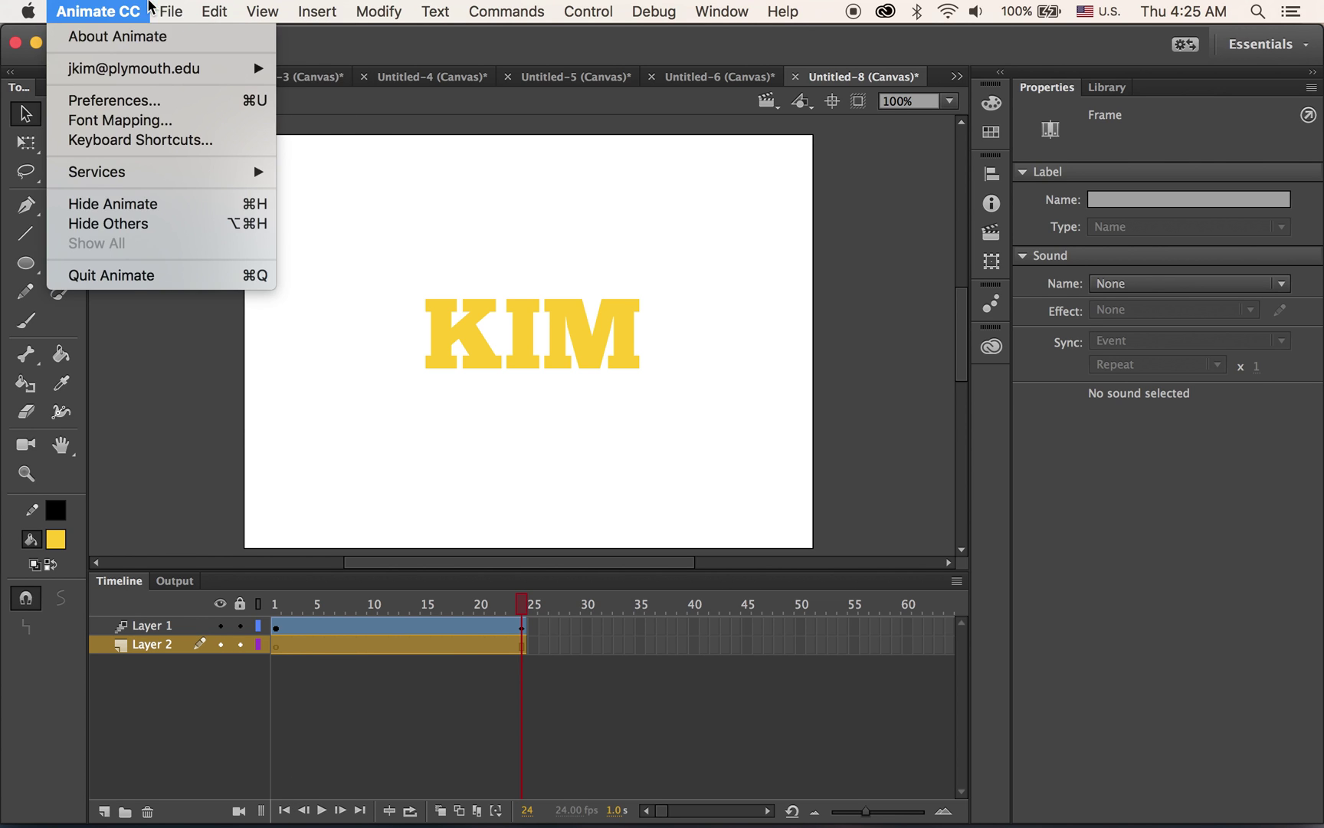
mouse_move(254, 279)
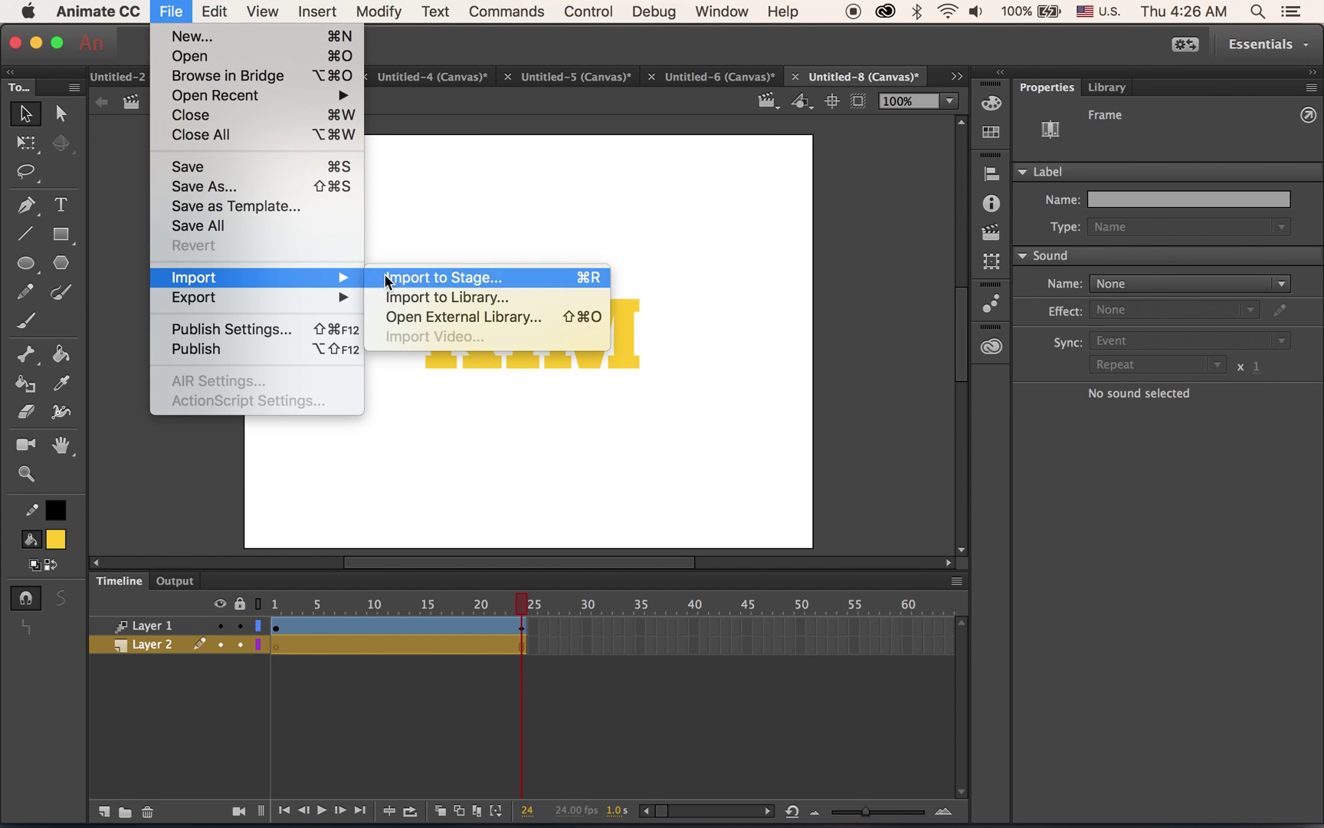
click(426, 279)
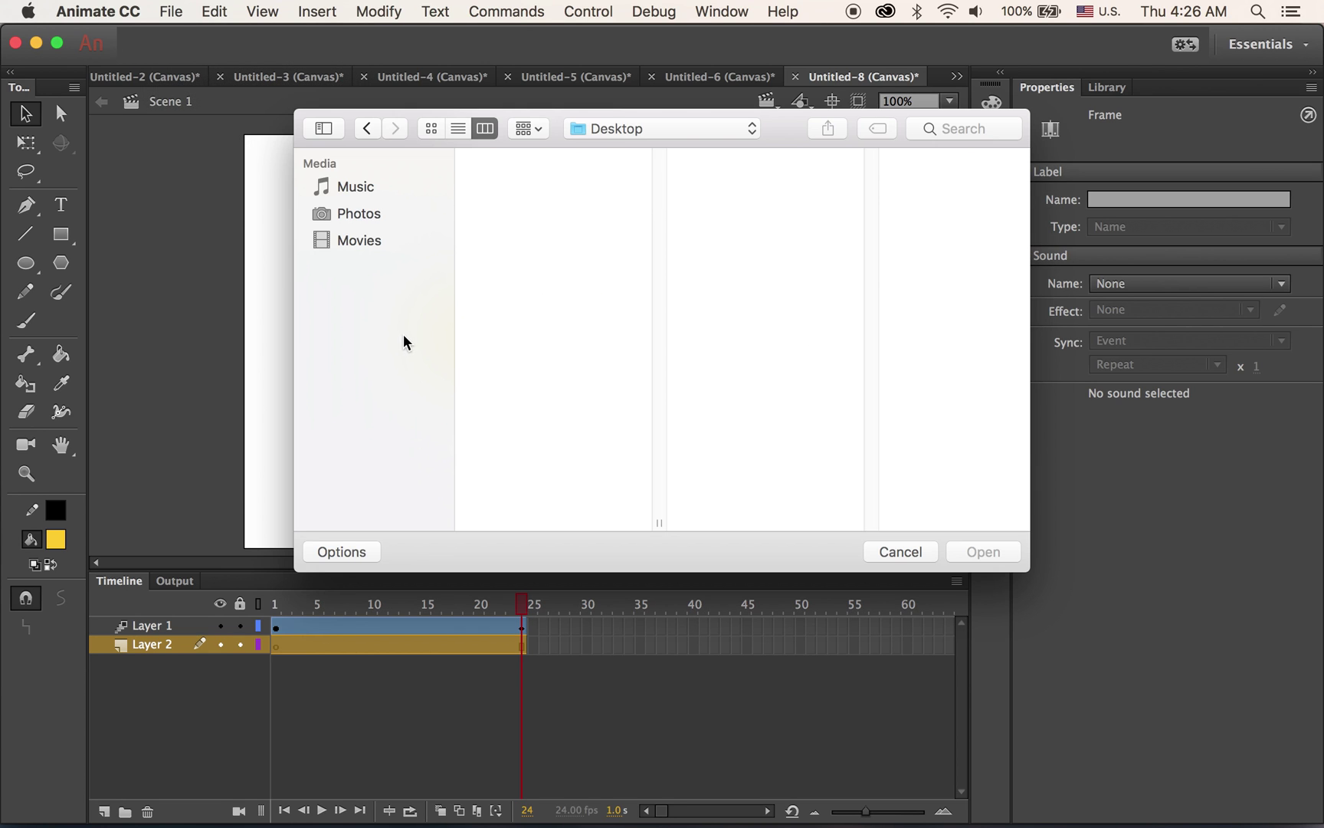
scroll(587, 375, down, 15)
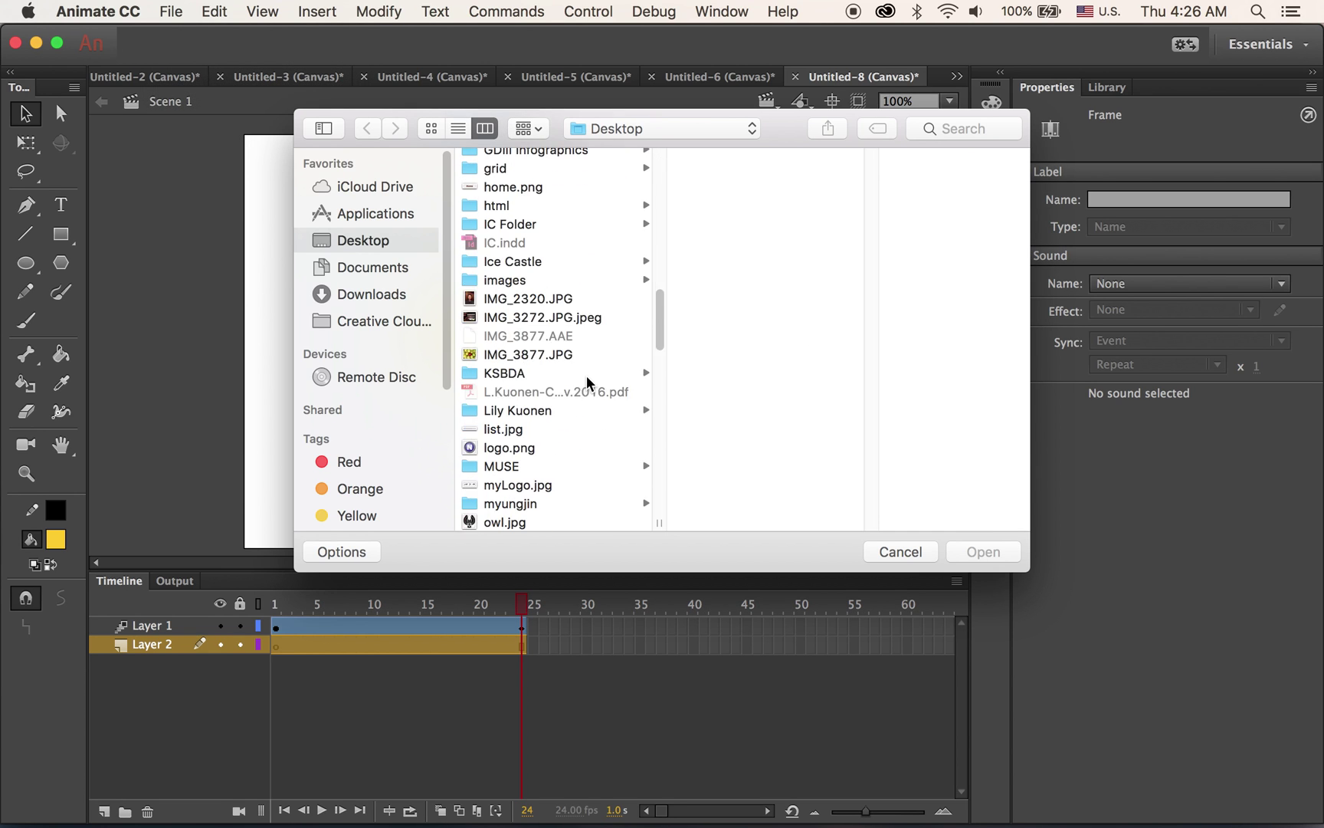
scroll(586, 375, down, 10)
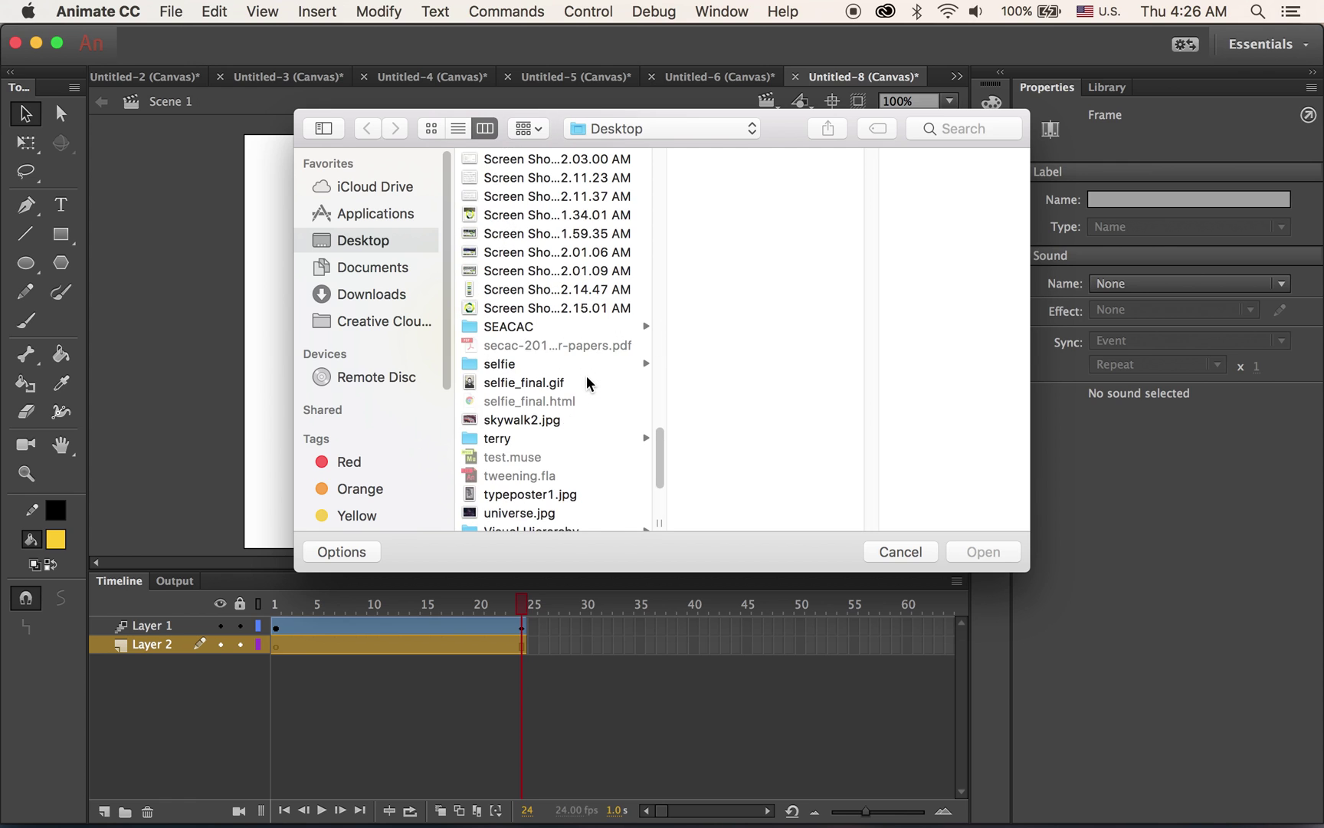
click(586, 355)
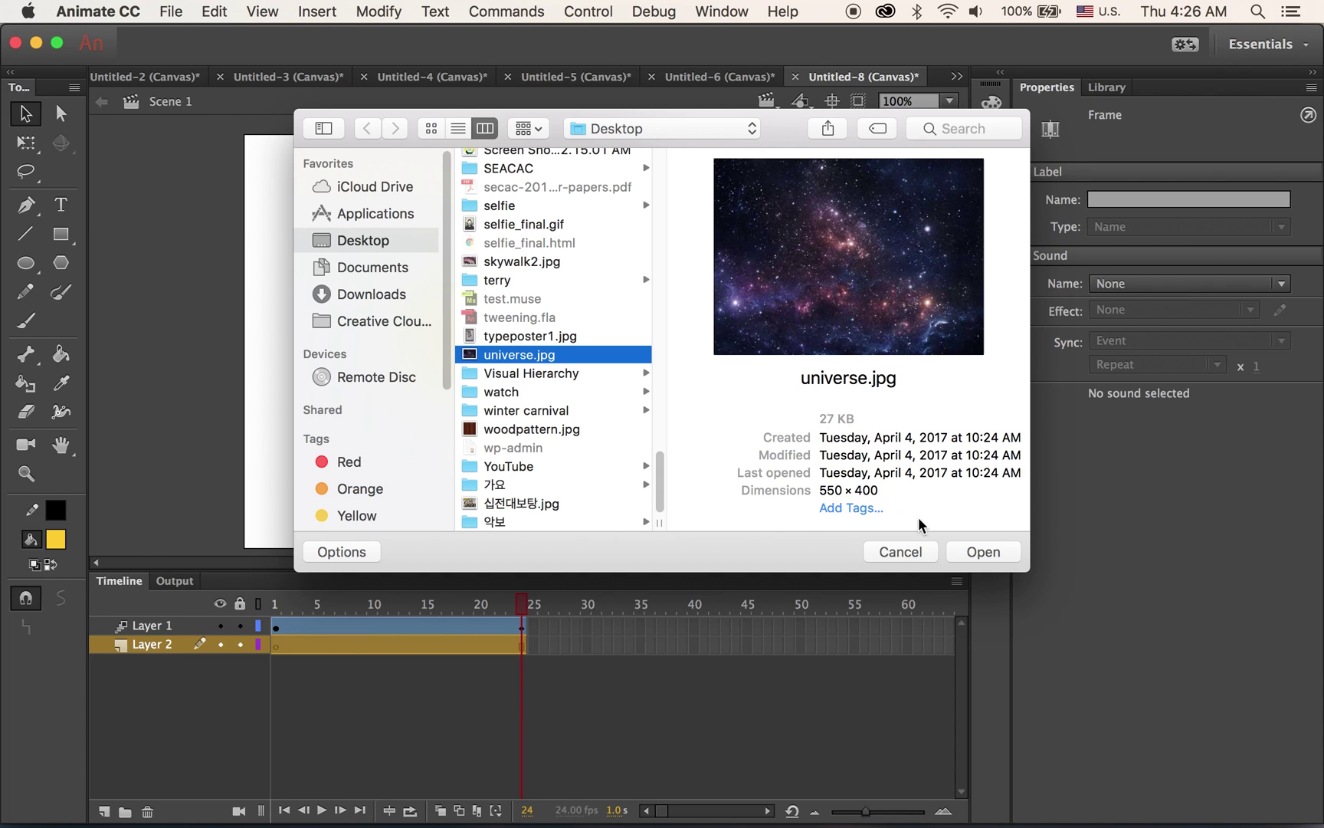
click(984, 553)
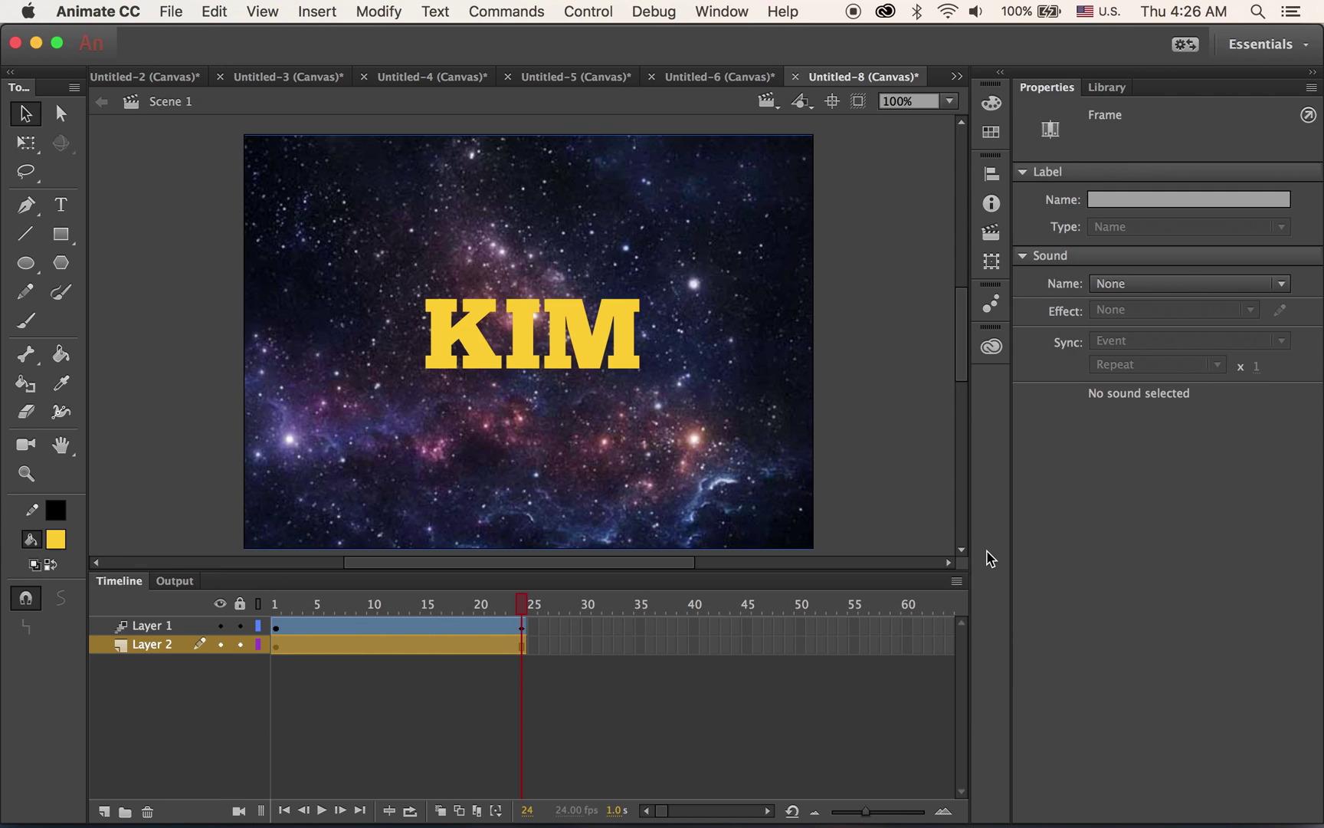
click(938, 367)
key(Return)
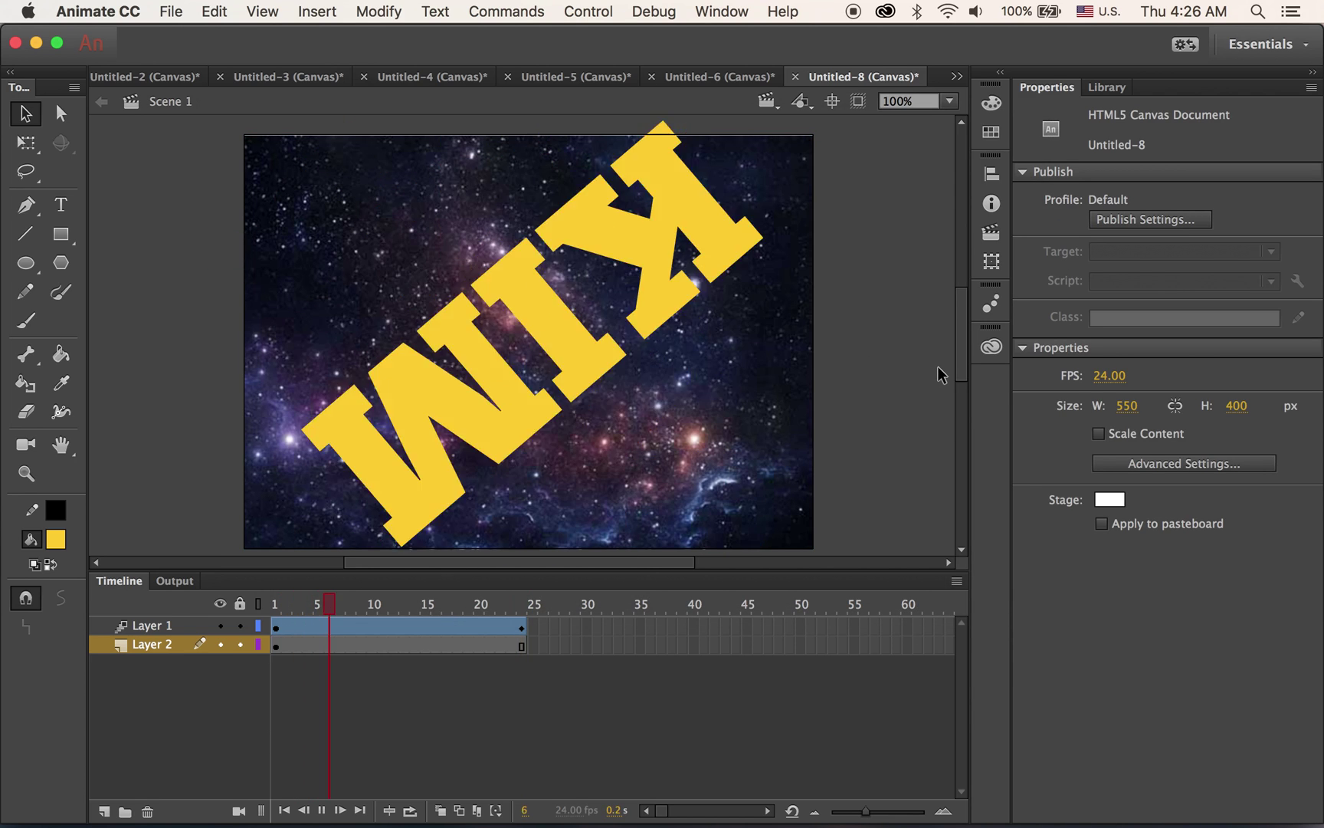
key(Return)
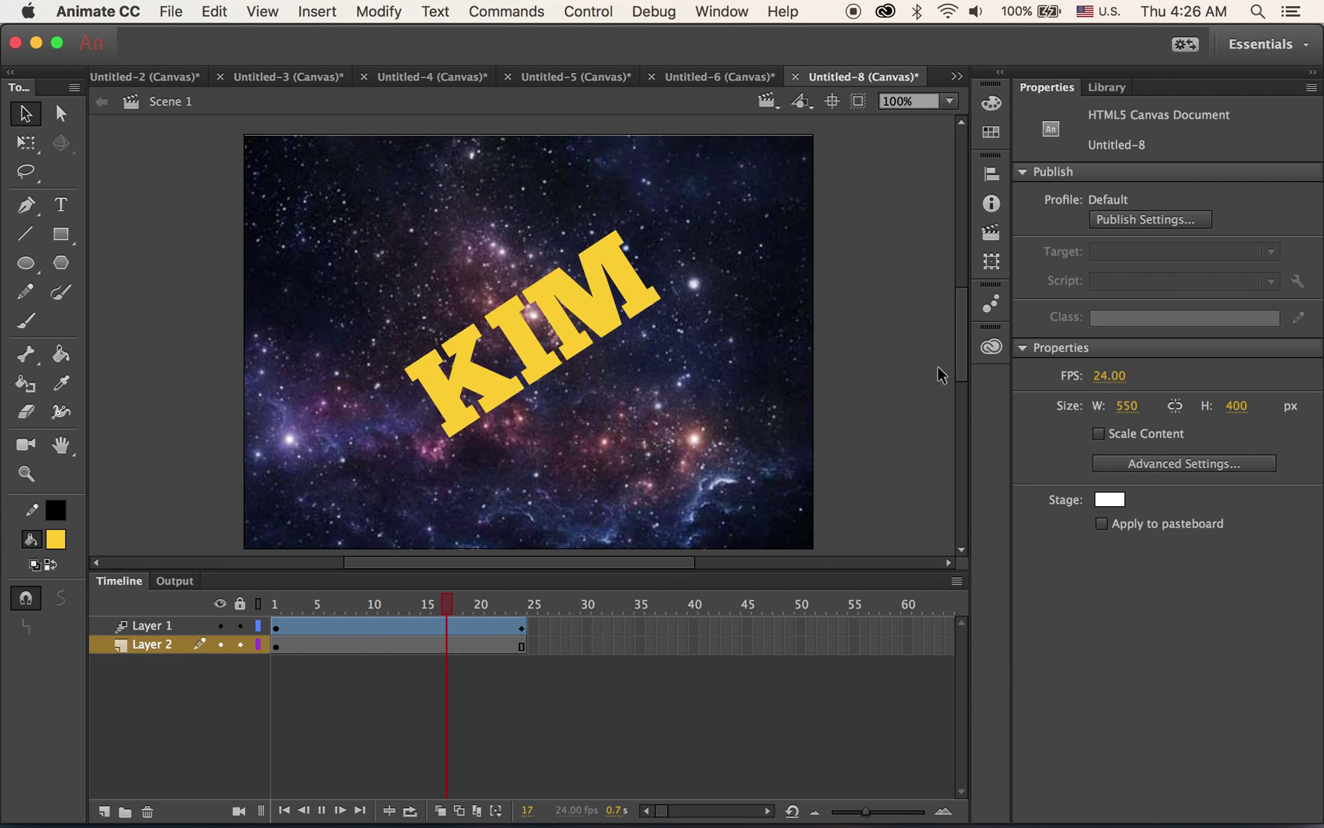